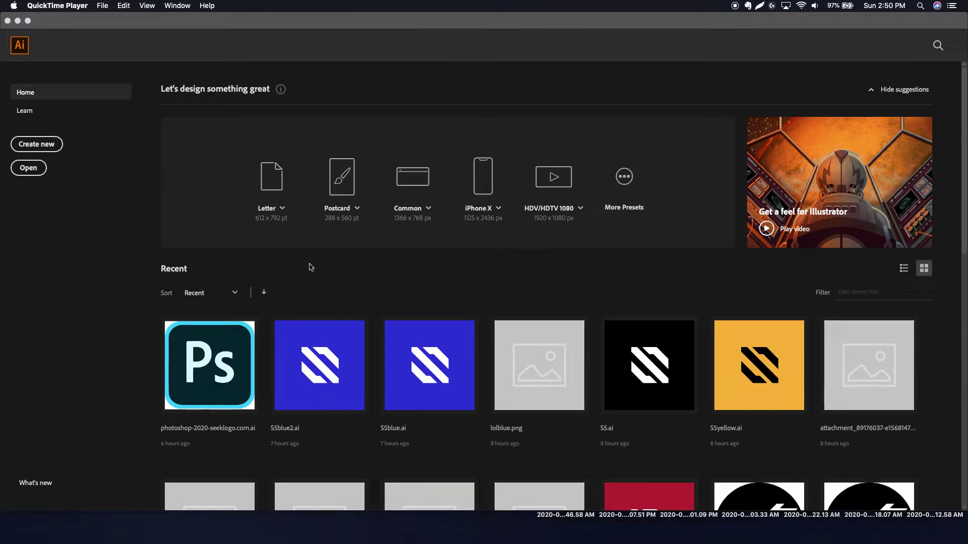
Step: Browse the recent files on the home screen and open SS.ai
click(620, 298)
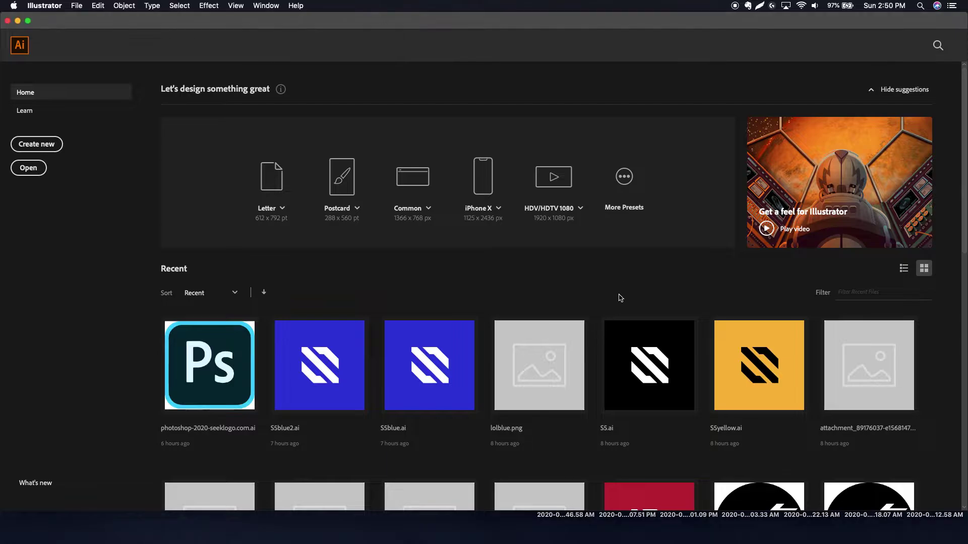
scroll(627, 335, down, 10)
scroll(627, 332, up, 8)
scroll(627, 334, down, 8)
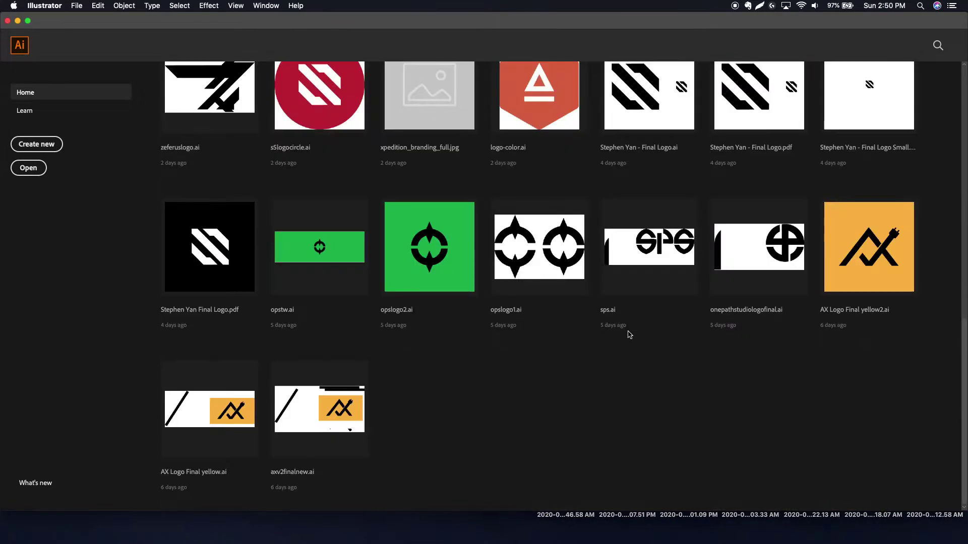
scroll(629, 334, up, 10)
scroll(629, 335, down, 10)
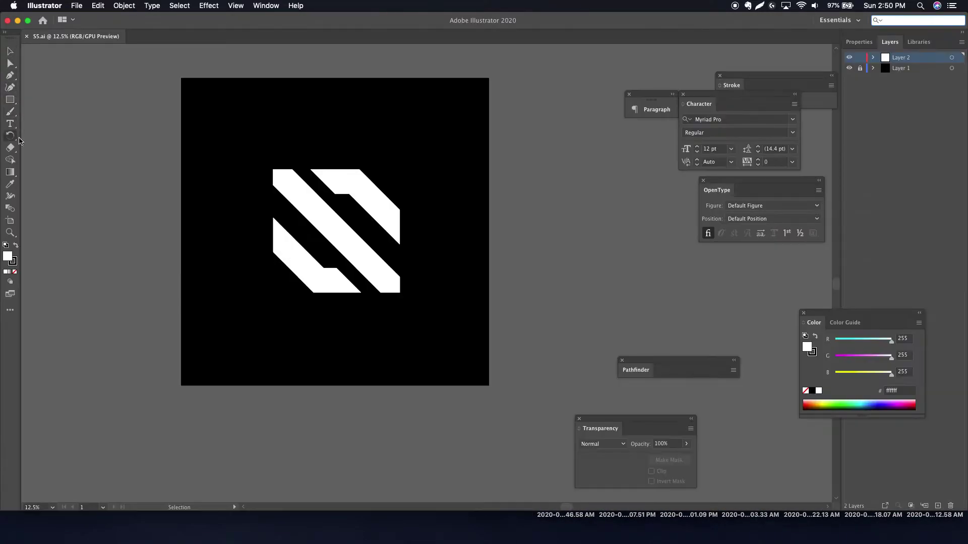
Step: Activate the Direct Selection tool and toggle the active colour swatch between fill and stroke
key(a)
key(x)
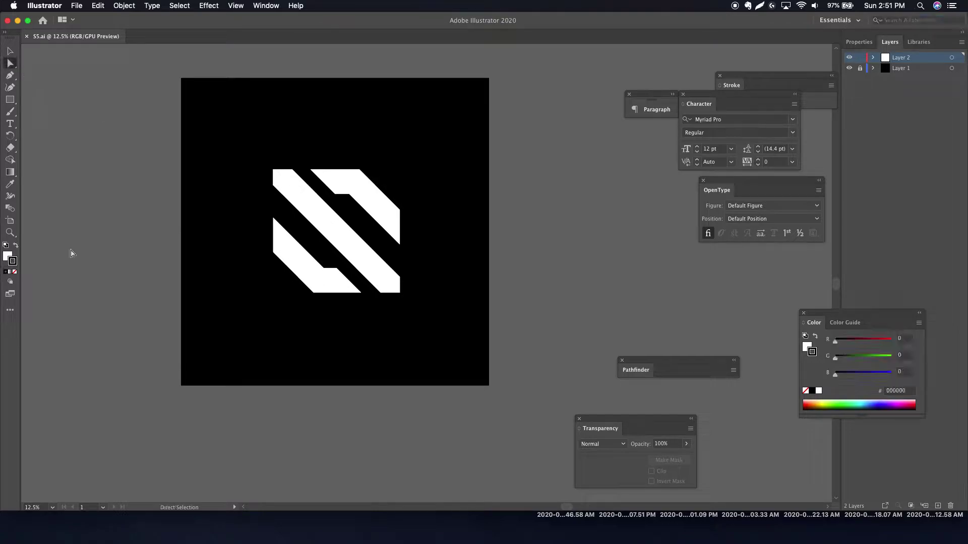
key(x)
key(x)
key(x)
key(x)
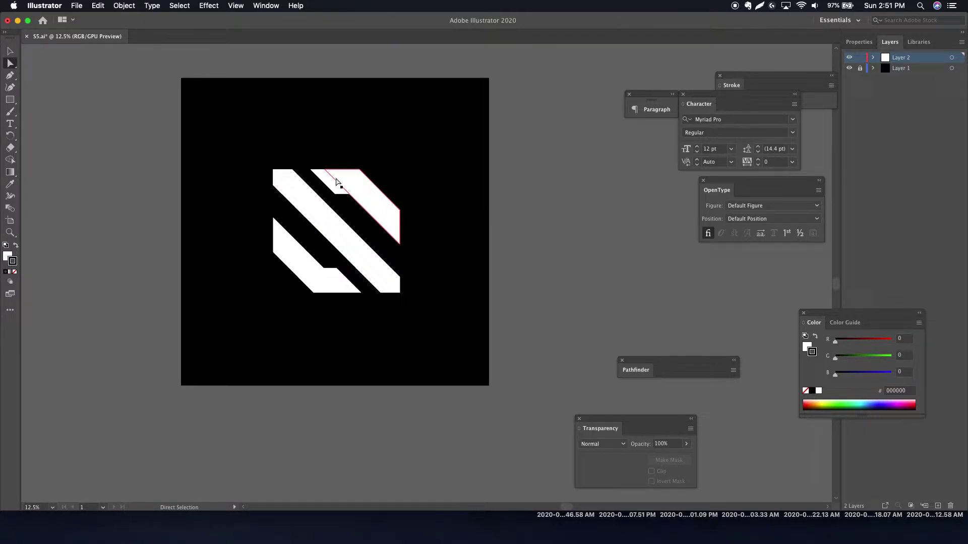
Step: Select all the logo's shapes to examine the outlines they are built from, and clear the selection
click(347, 186)
click(339, 198)
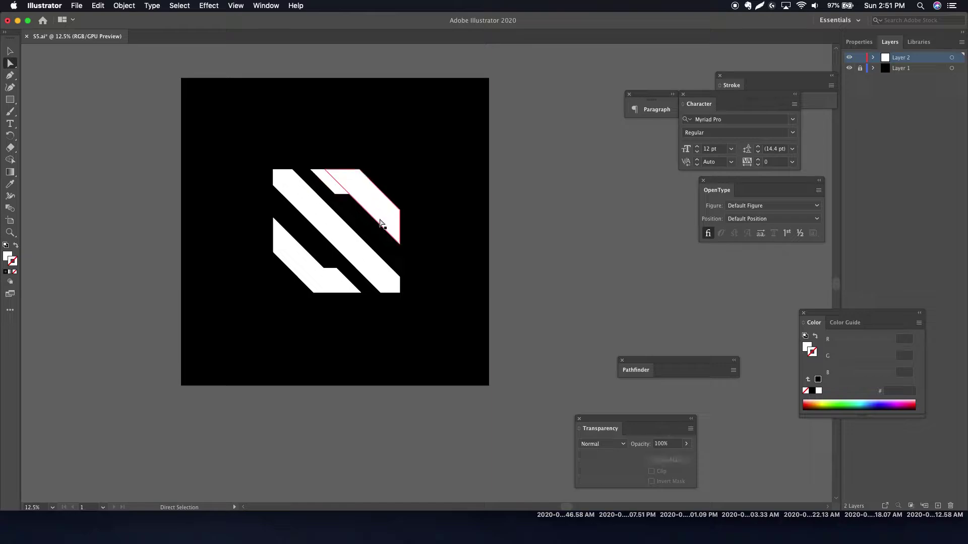
key(super+a)
key(a)
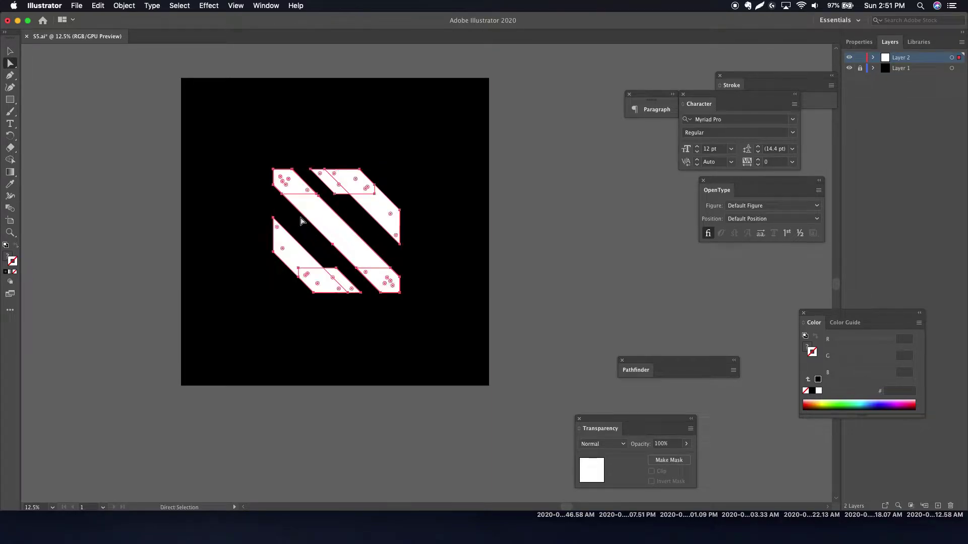
click(10, 50)
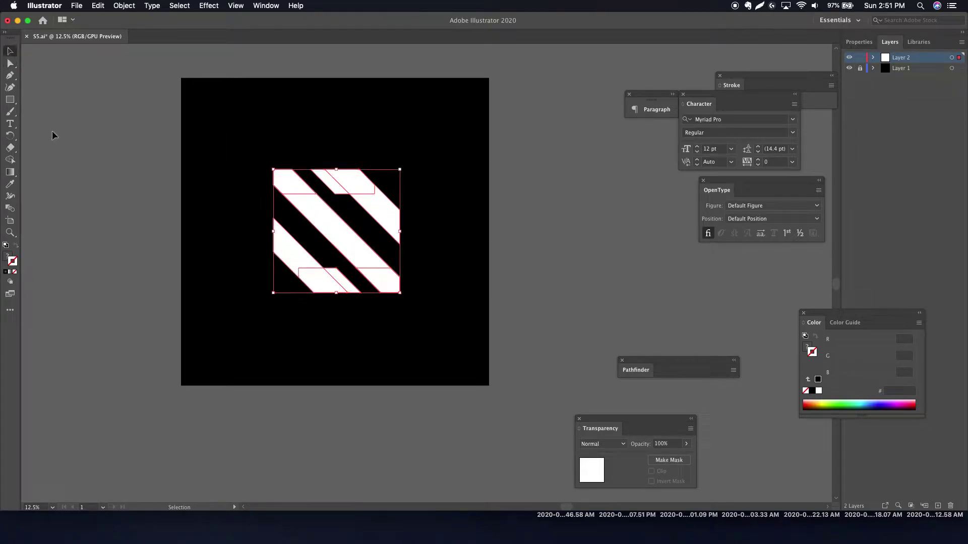
click(72, 193)
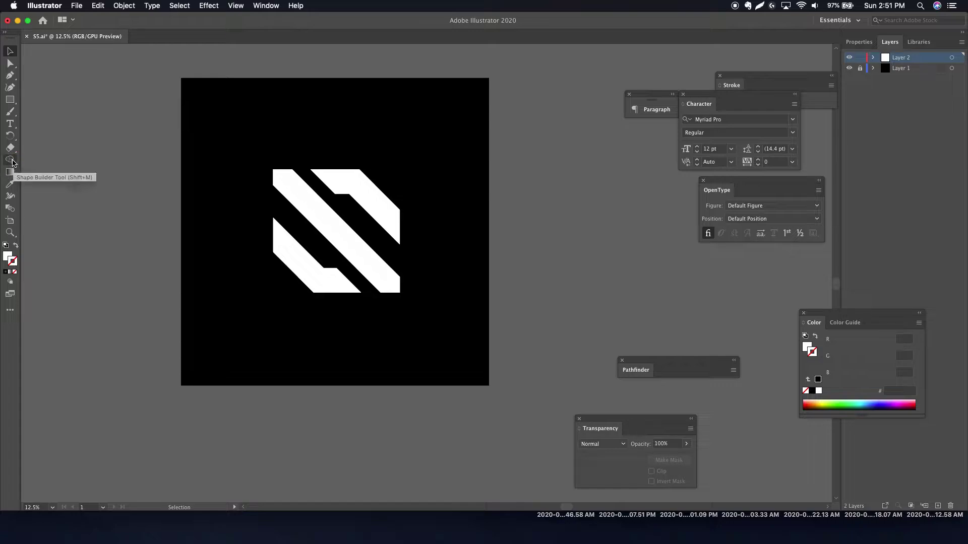
Step: Activate the Shape Builder tool, and inspect the logo's central diagonal bar with the Selection tool
click(12, 160)
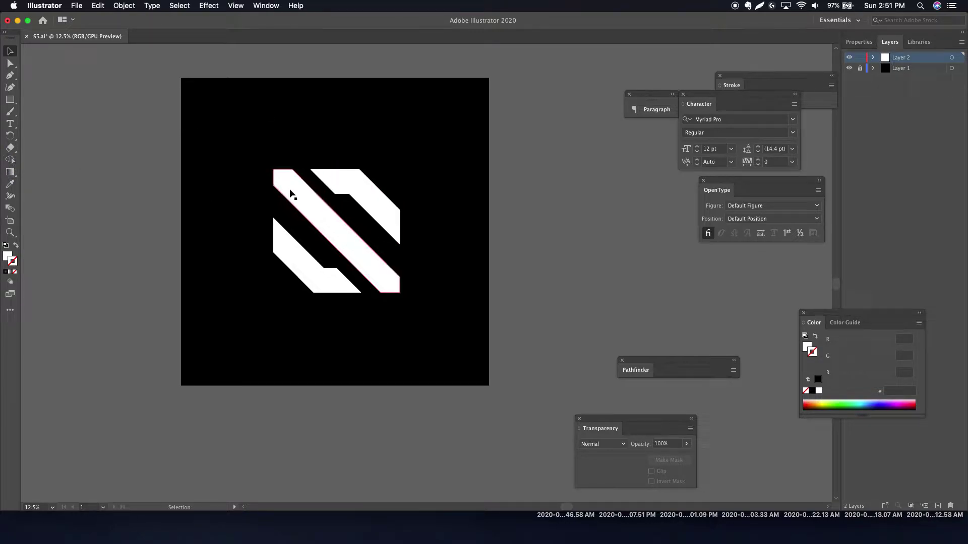
click(10, 161)
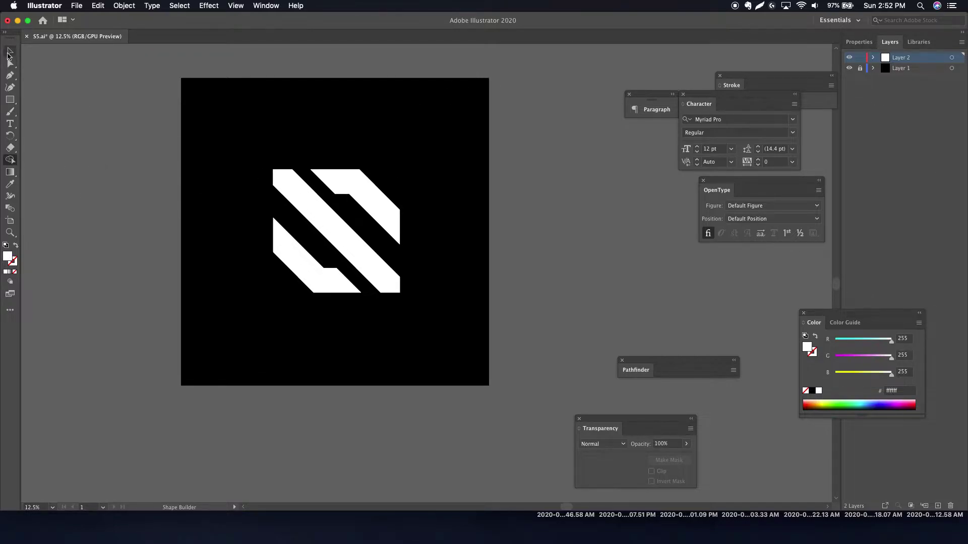
click(9, 52)
click(329, 245)
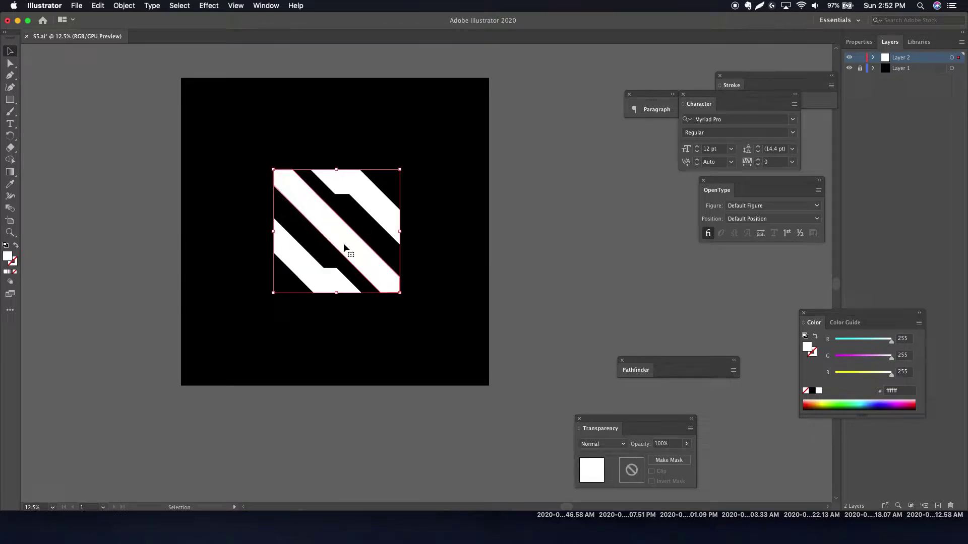
click(241, 270)
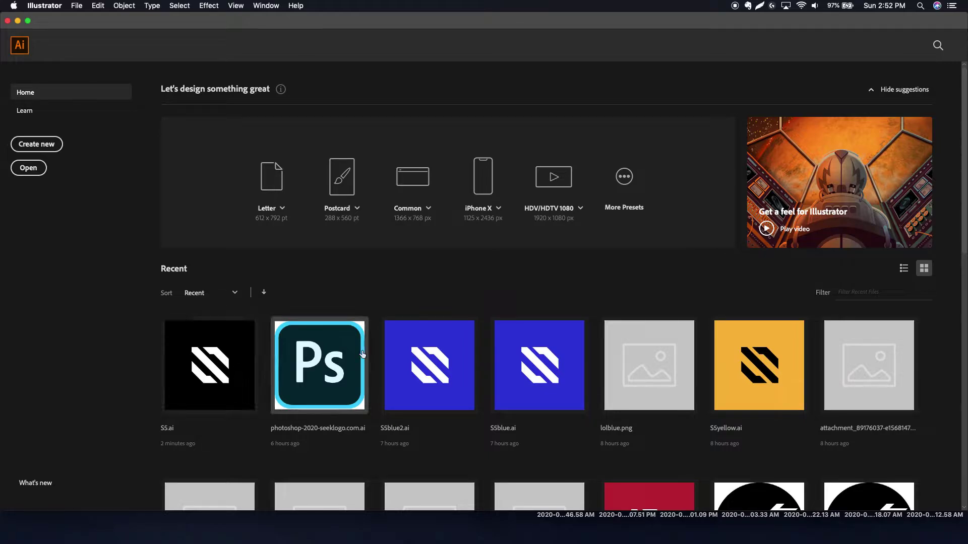
Step: Create a new document 1000 px wide and 1000 px high
click(78, 6)
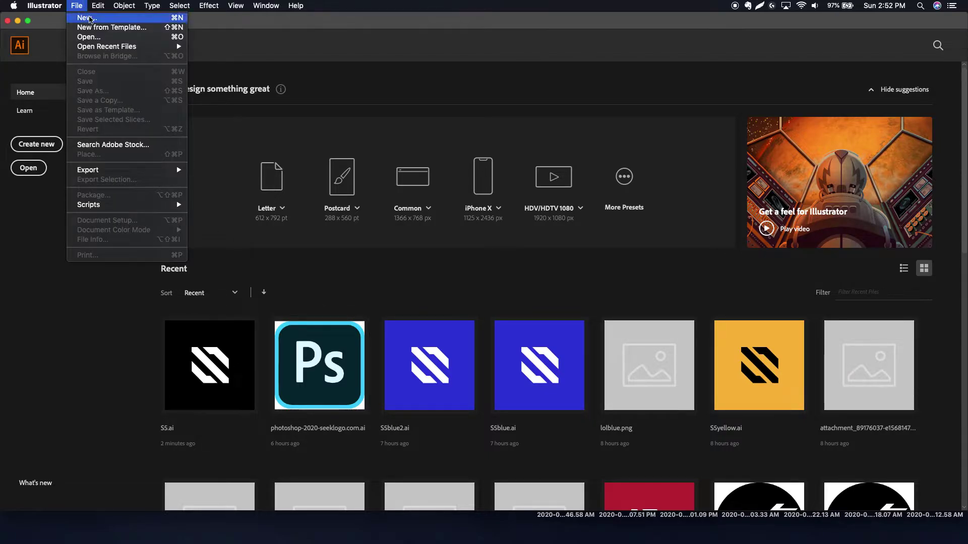
click(28, 119)
click(37, 144)
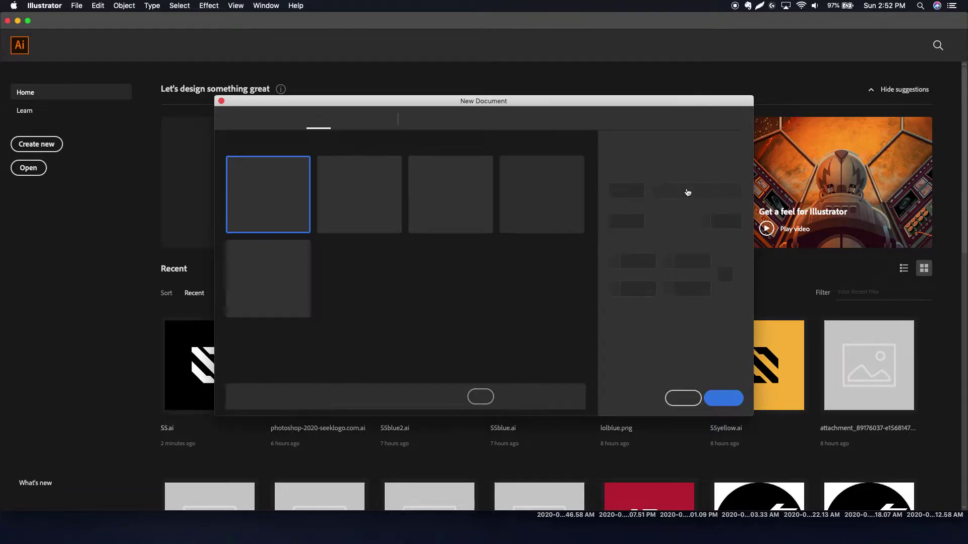
drag(629, 191, 526, 180)
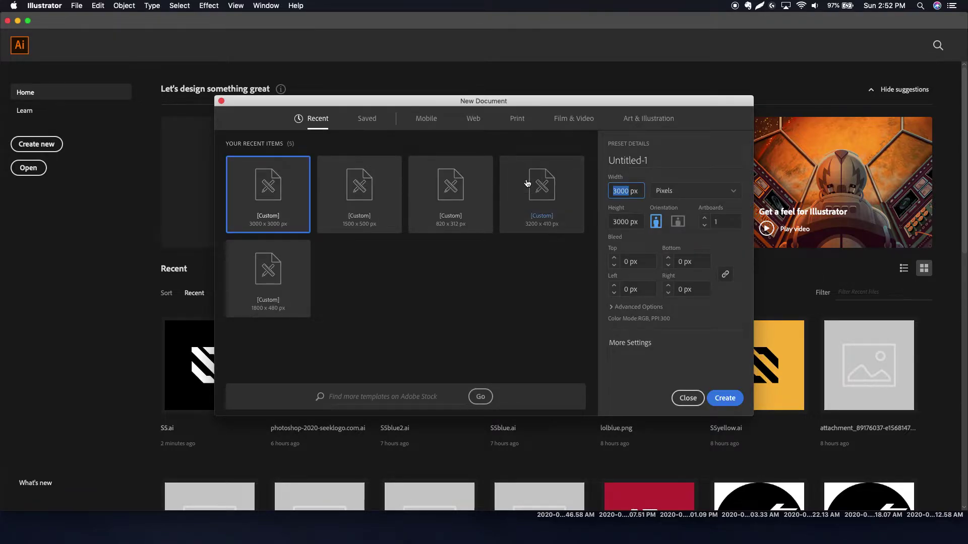
text(1000)
double_click(630, 222)
text(1000)
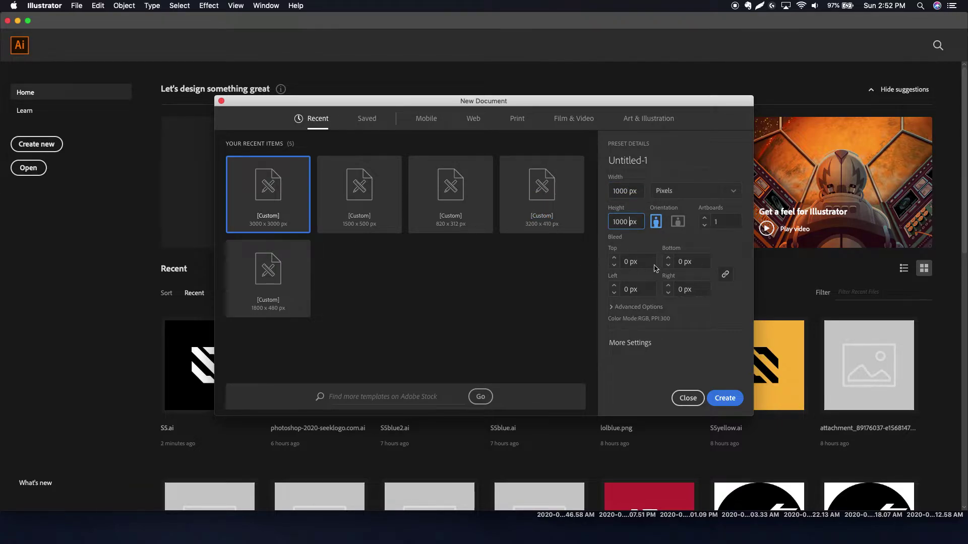
click(724, 398)
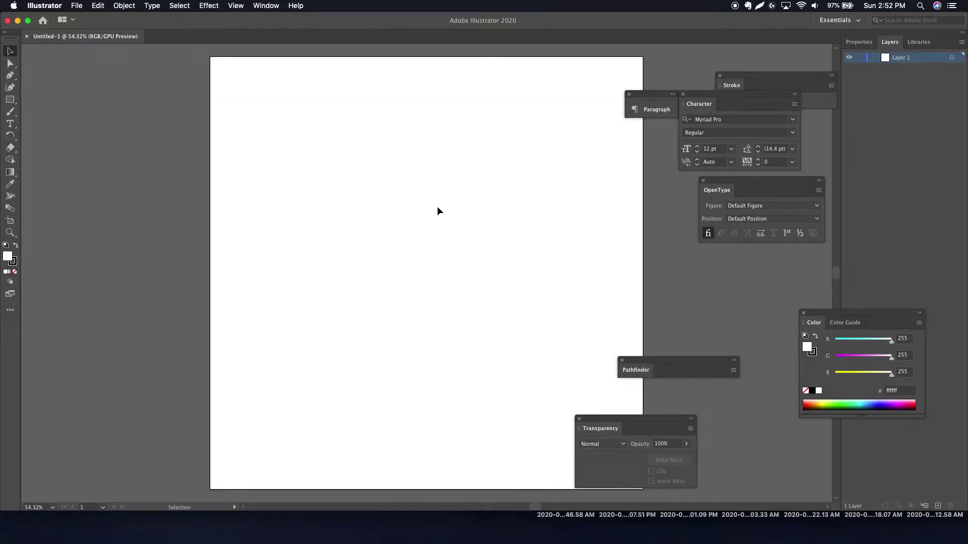
Step: Set up the Rectangle tool with a black fill and no stroke
click(11, 233)
drag(487, 266, 462, 261)
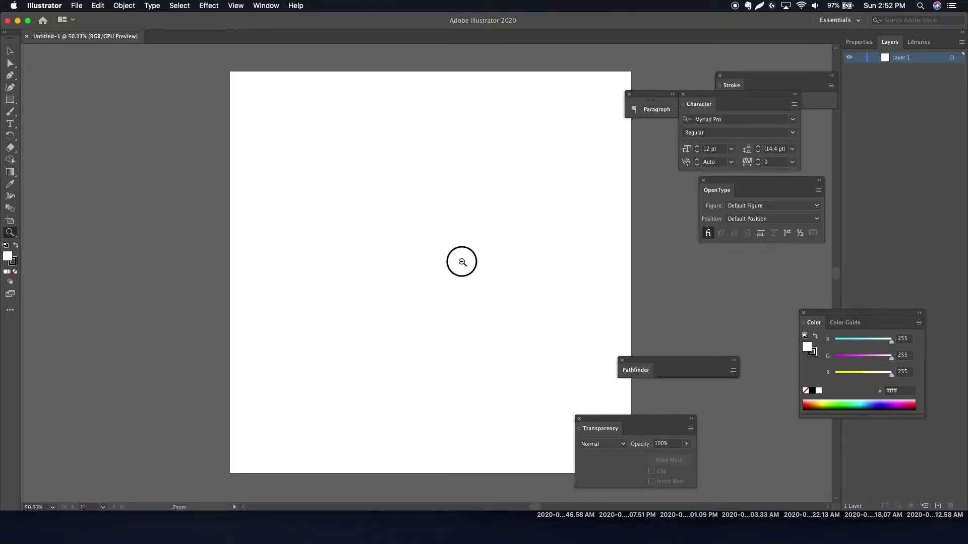
alt+click(462, 262)
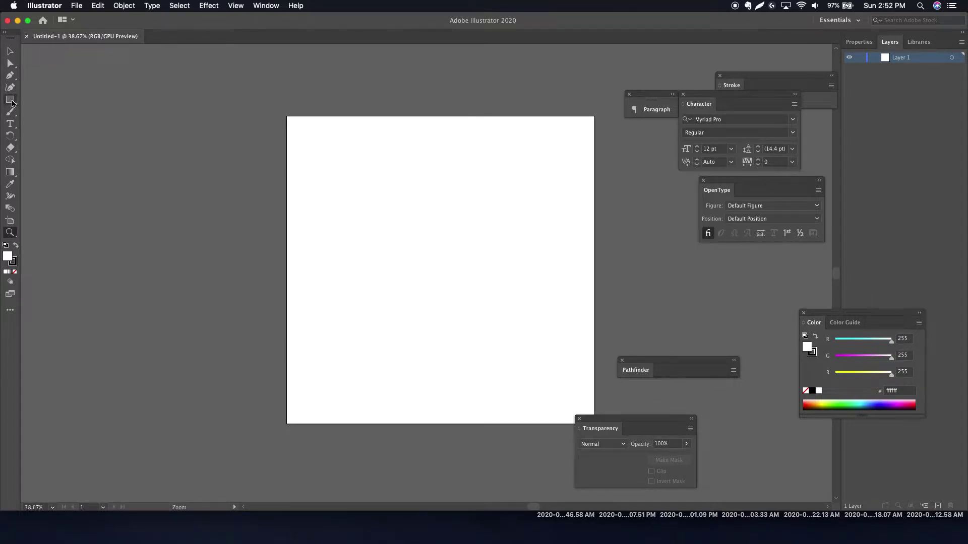
click(11, 102)
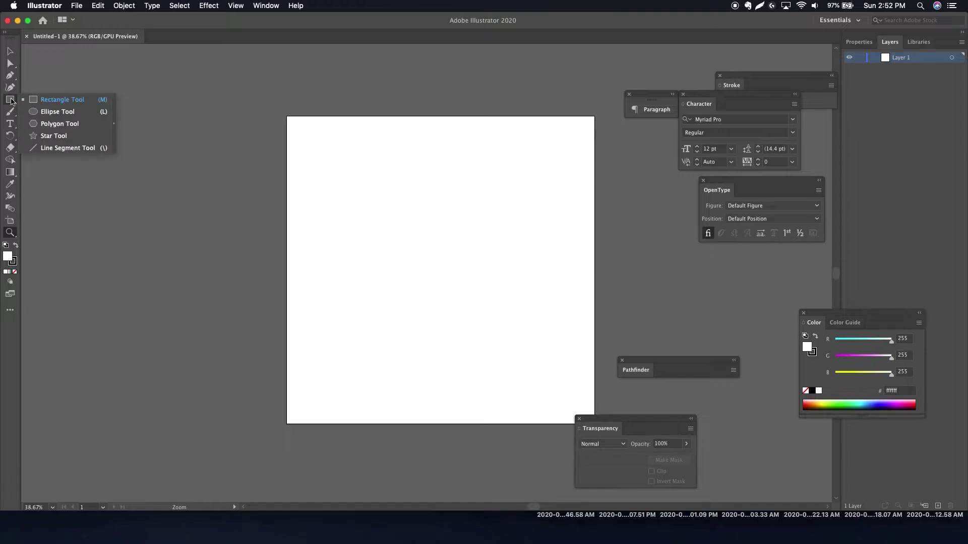
click(56, 99)
key(shift+x)
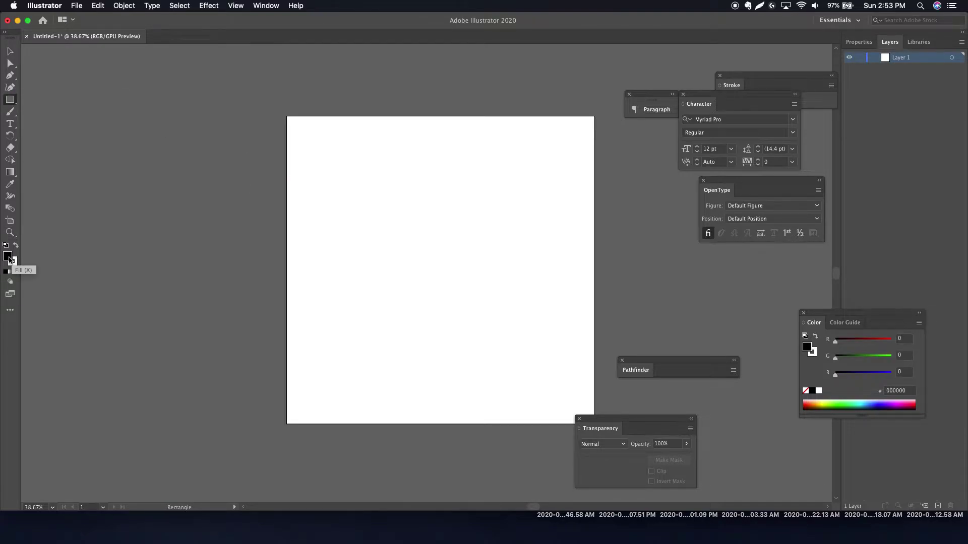
click(13, 263)
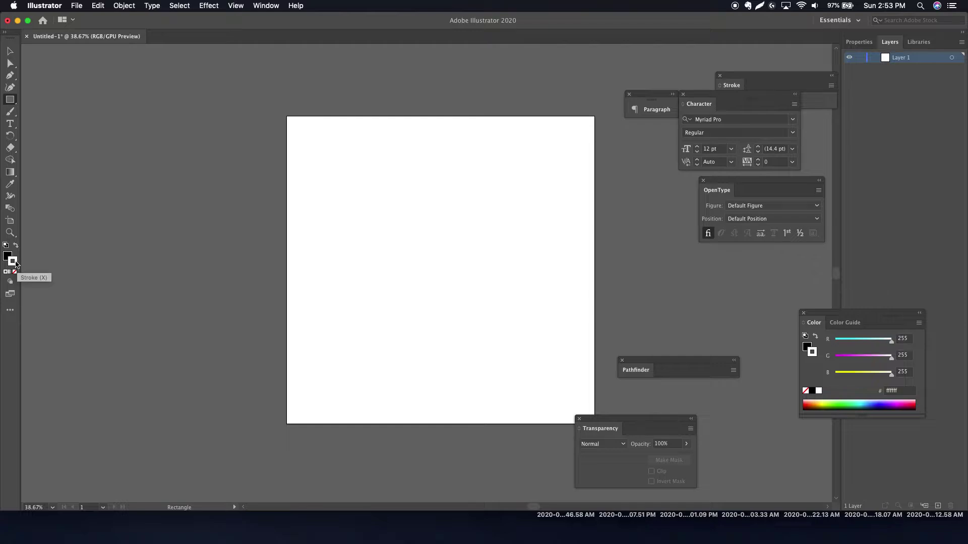
click(16, 275)
click(7, 256)
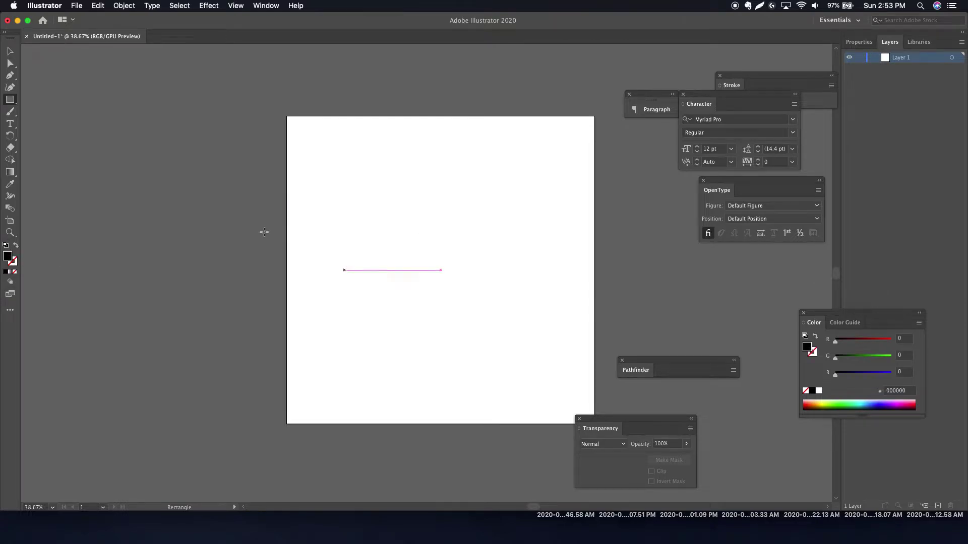
click(13, 262)
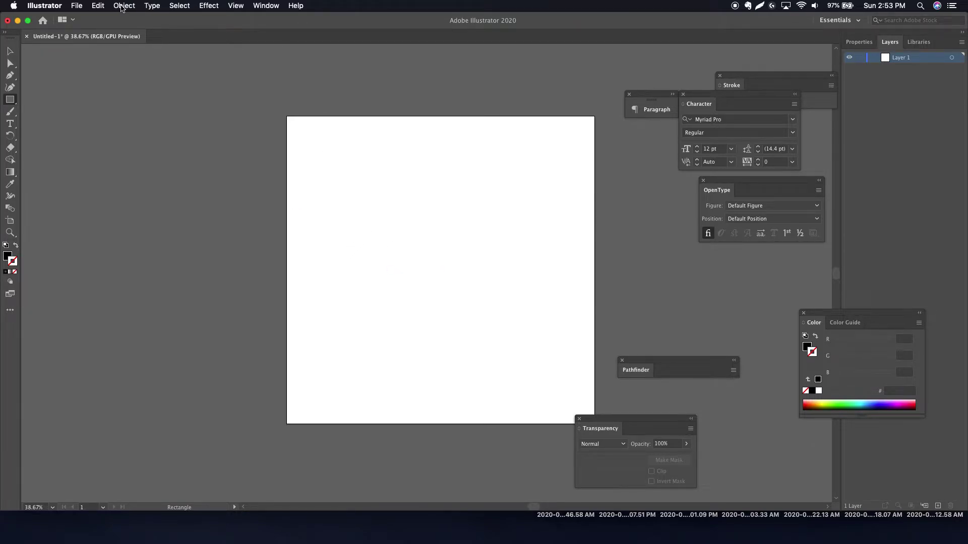
click(7, 257)
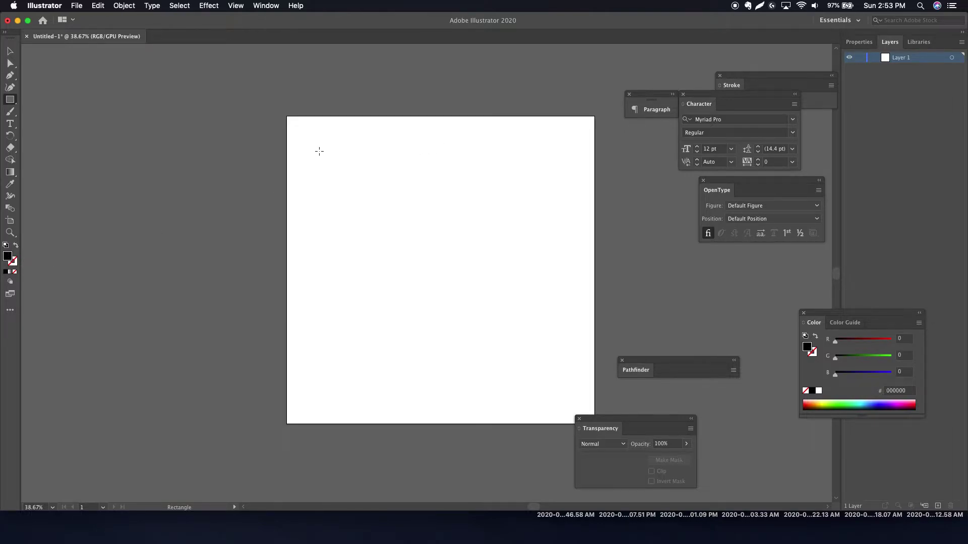
Step: Draw a thin horizontal black rectangle across the upper part of the artboard and move it closer to the artboard's top edge
drag(317, 145, 562, 163)
key(v)
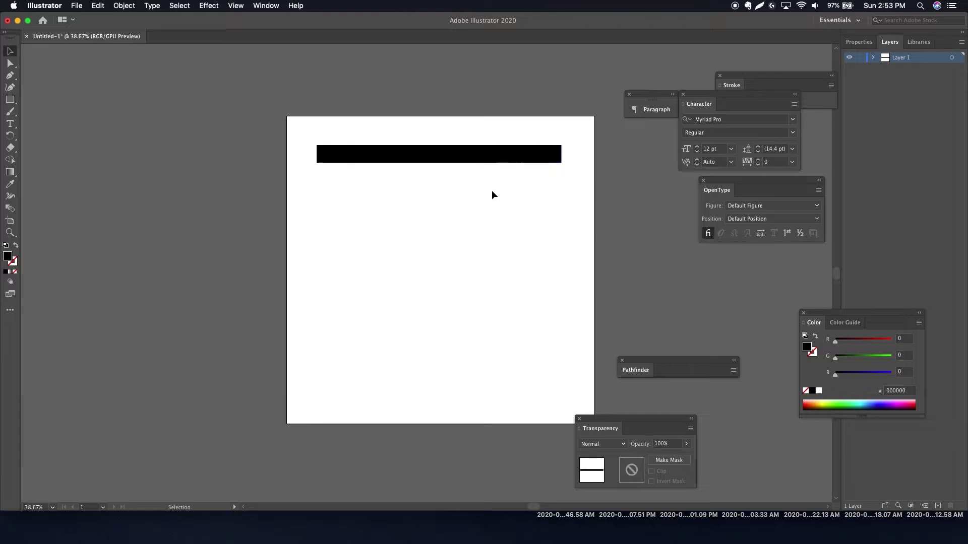
click(457, 129)
click(535, 154)
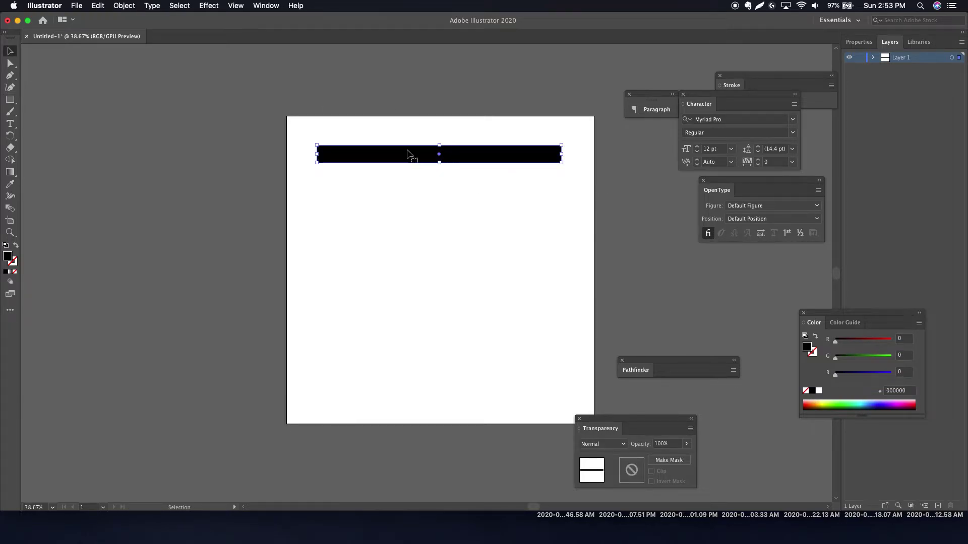
mouse_move(501, 162)
mouse_down()
mouse_move(488, 136)
mouse_move(494, 144)
mouse_up()
click(506, 160)
click(535, 140)
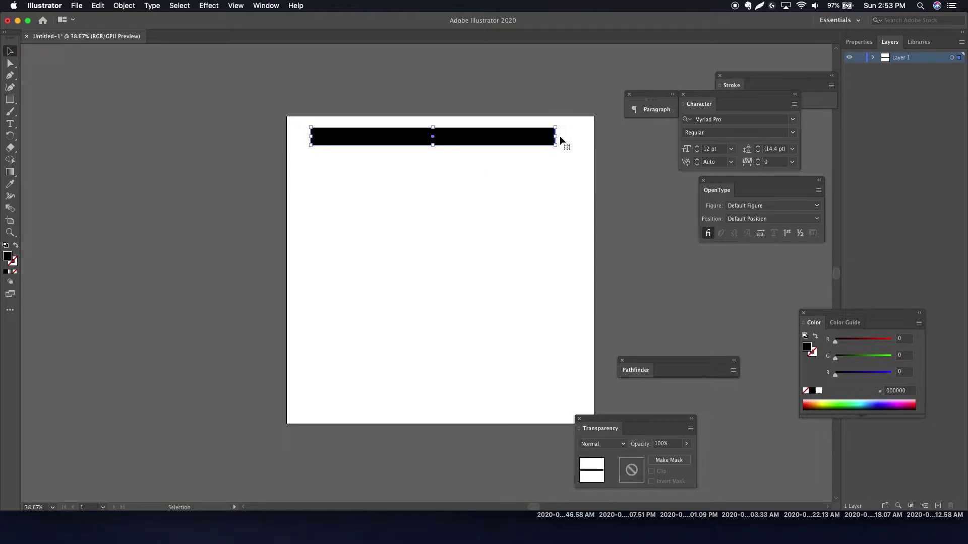
Step: Stretch the black bar horizontally past the artboard's right edge and deselect it
drag(557, 137, 665, 136)
click(580, 157)
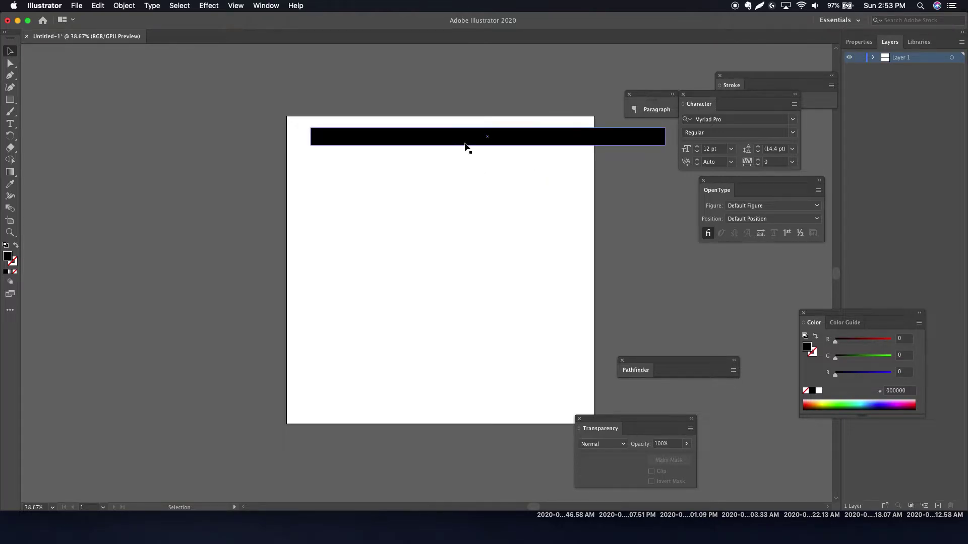
click(550, 144)
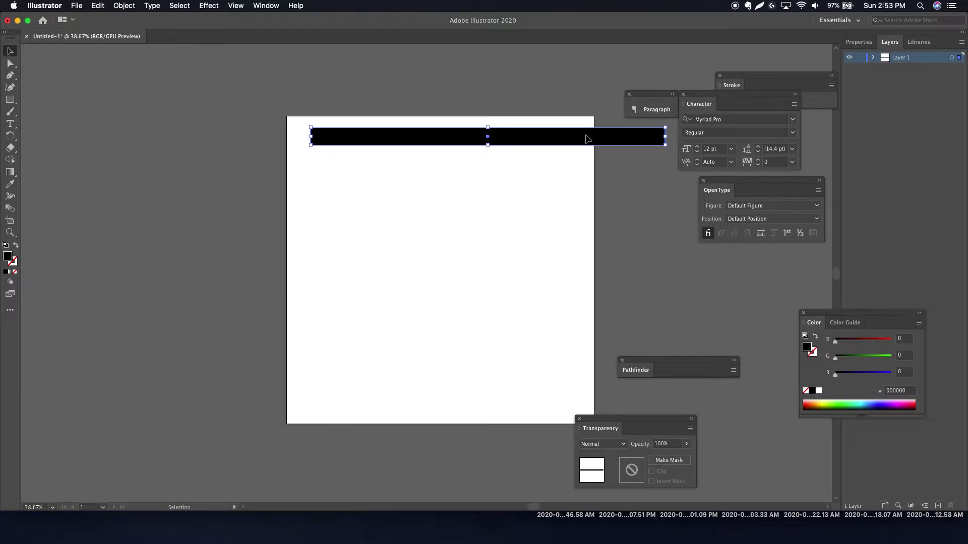
click(573, 161)
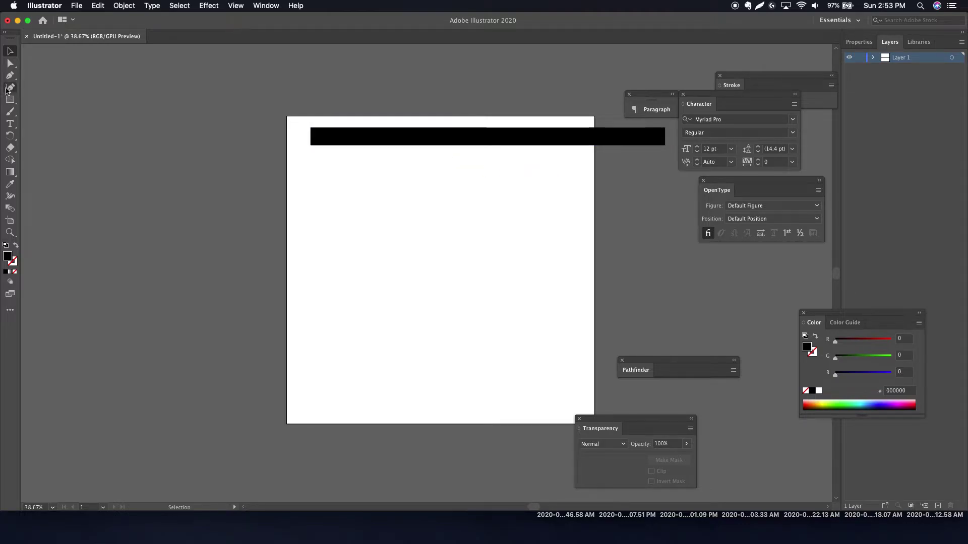
Step: Sketch a letter A freehand with the Pencil tool near the middle of the artboard, and undo the last two strokes
drag(10, 116, 76, 135)
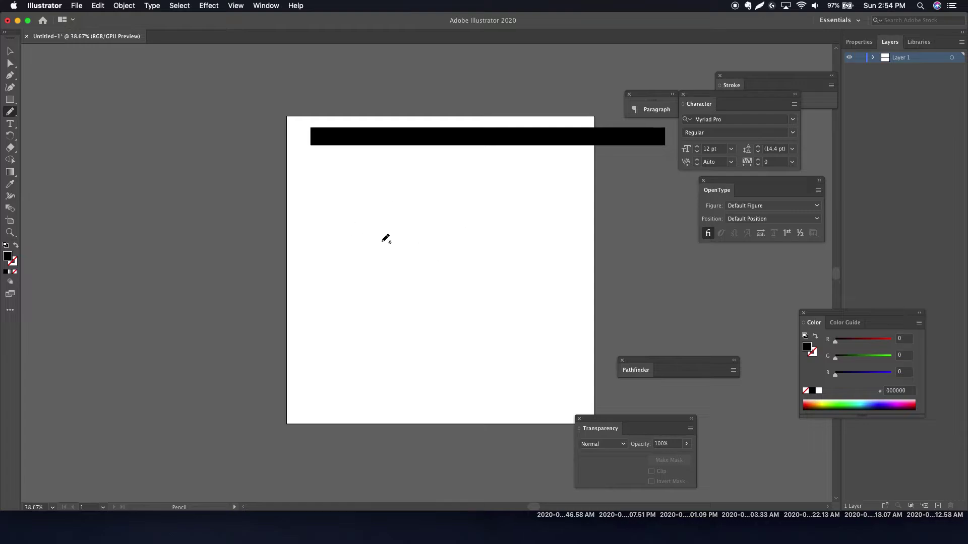
click(400, 197)
drag(399, 197, 456, 194)
drag(399, 212, 375, 298)
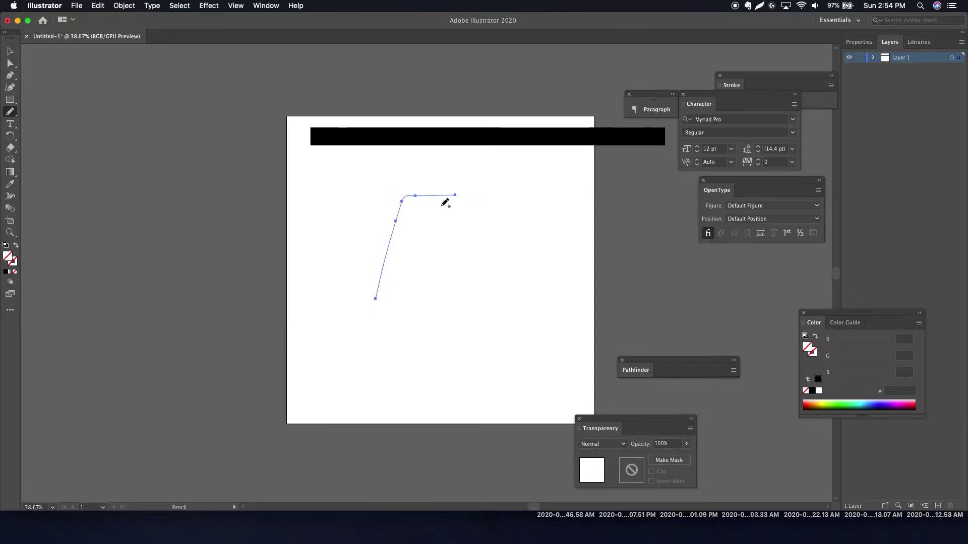
drag(443, 203, 471, 317)
drag(392, 243, 448, 245)
mouse_move(407, 217)
mouse_down()
mouse_move(393, 255)
mouse_move(405, 226)
mouse_move(447, 306)
mouse_up()
key(super+z)
key(super+z)
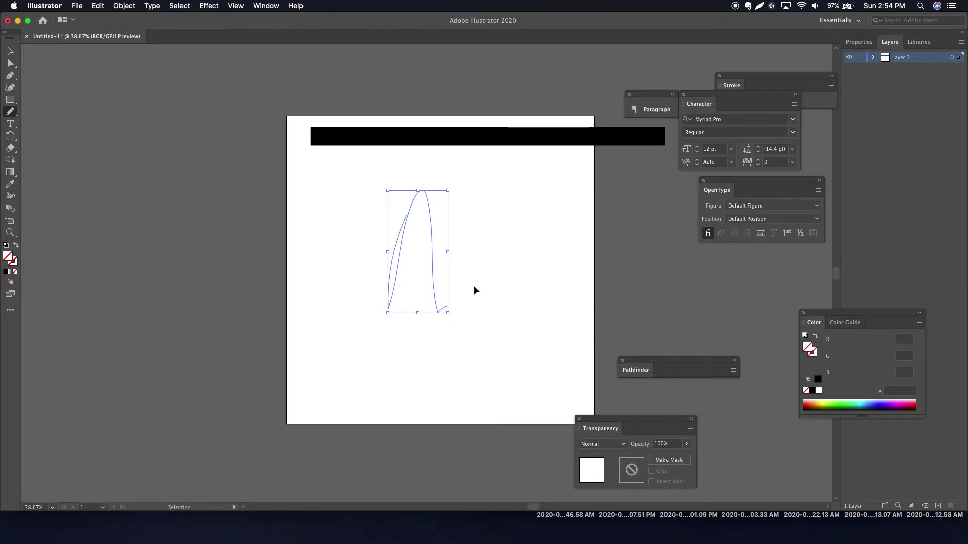
Step: Undo the remaining pencil strokes of the sketched letter A
key(super+z)
key(super+z)
key(super+z)
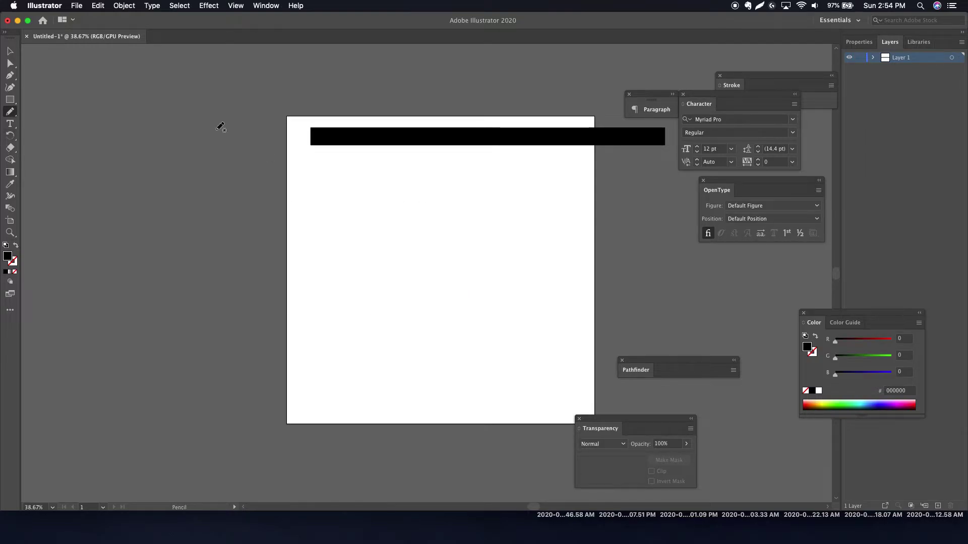
Step: Duplicate the black bar, rotate the copy about 45° and place it as the left leg of a letter A
click(9, 51)
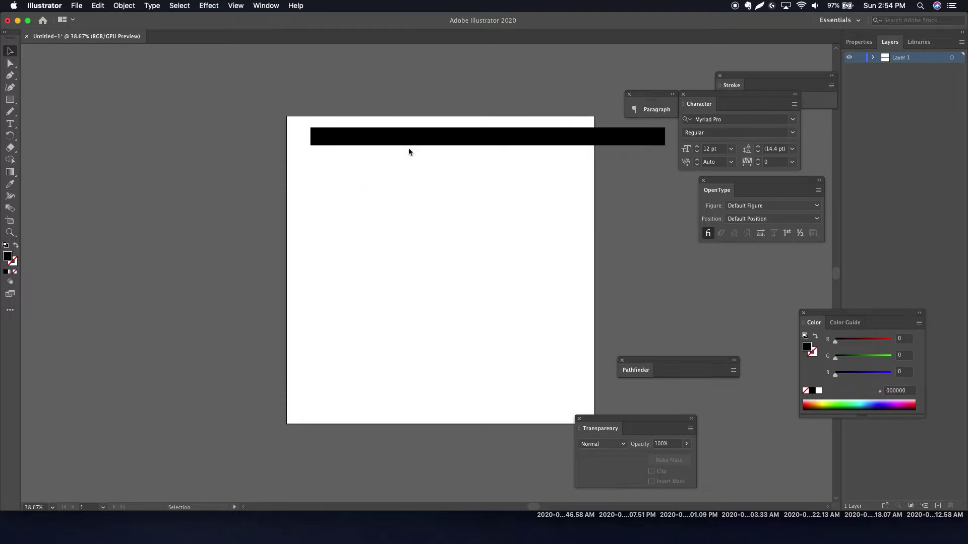
click(469, 138)
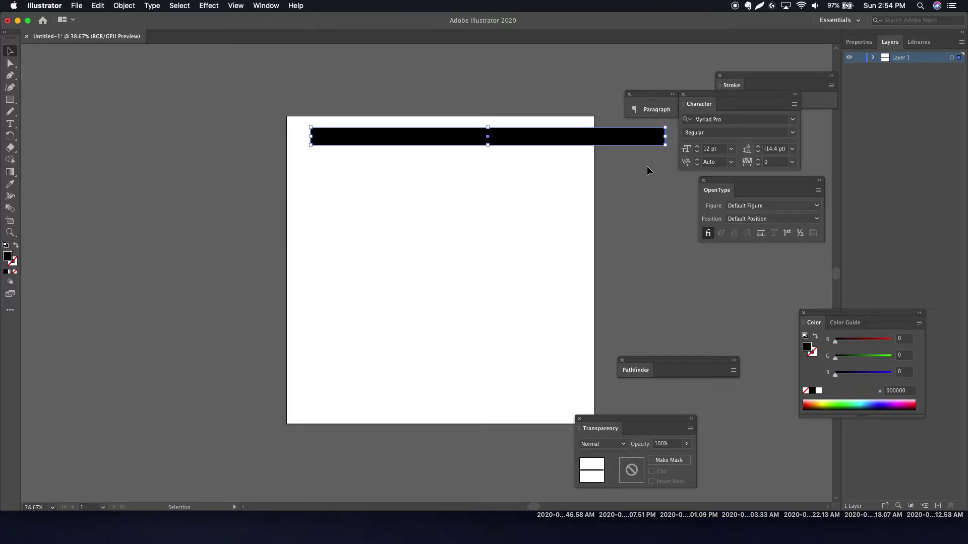
drag(587, 151, 603, 179)
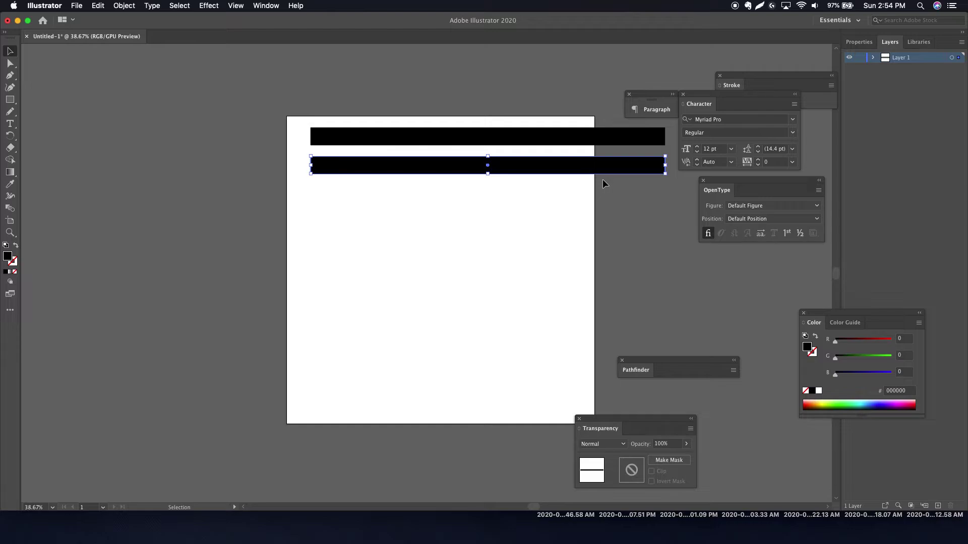
drag(476, 167, 444, 329)
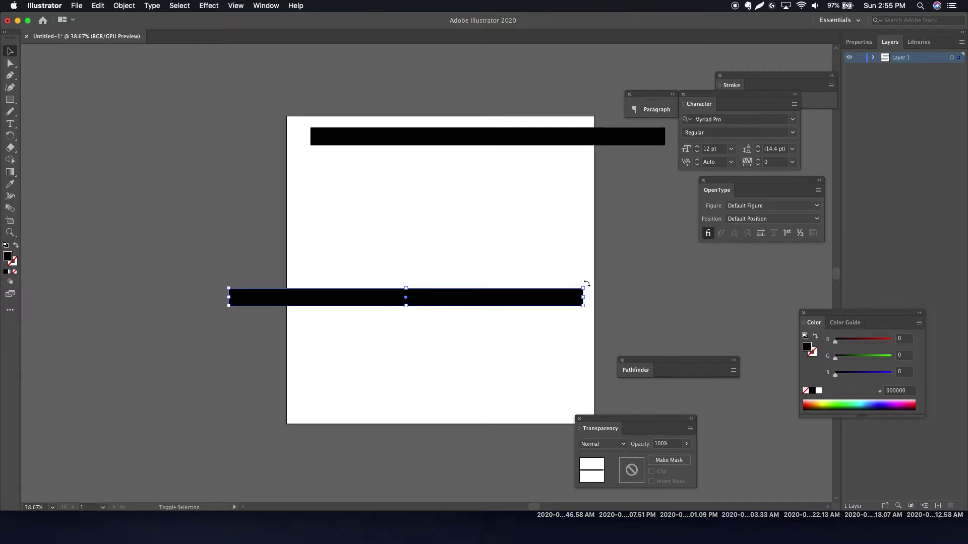
drag(586, 284, 318, 401)
drag(460, 245, 352, 283)
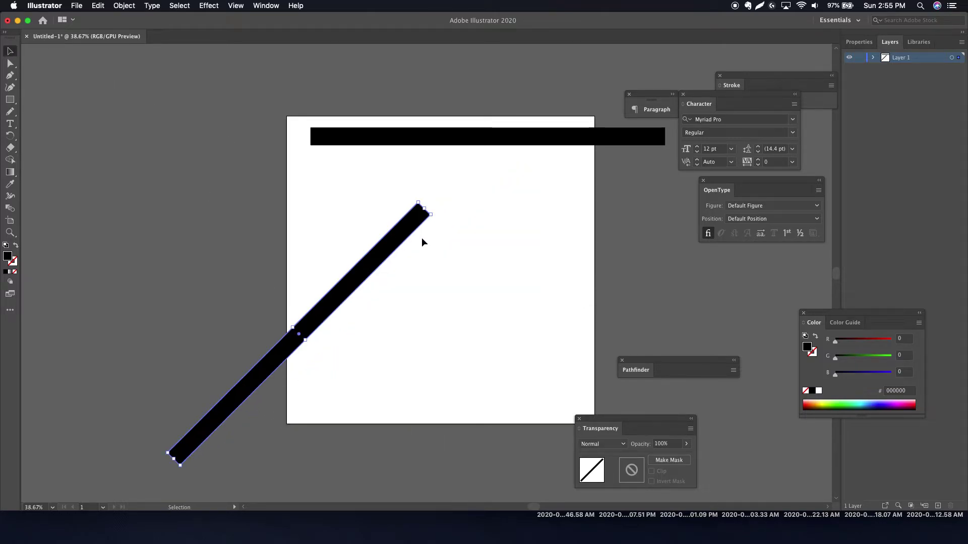
Step: Make another copy of the top bar as the A's right leg, sloping about 45° the opposite way, and shift the left leg towards it
click(487, 136)
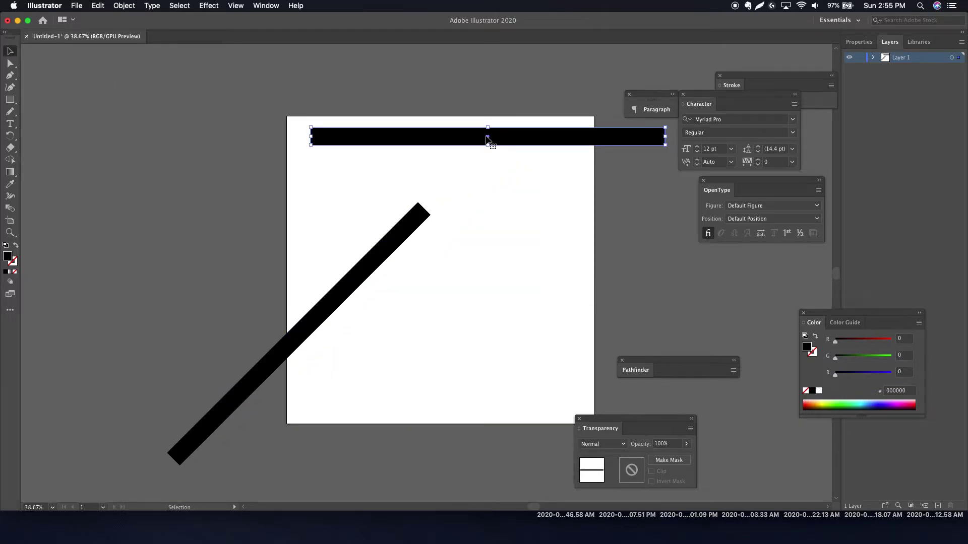
drag(513, 145, 501, 222)
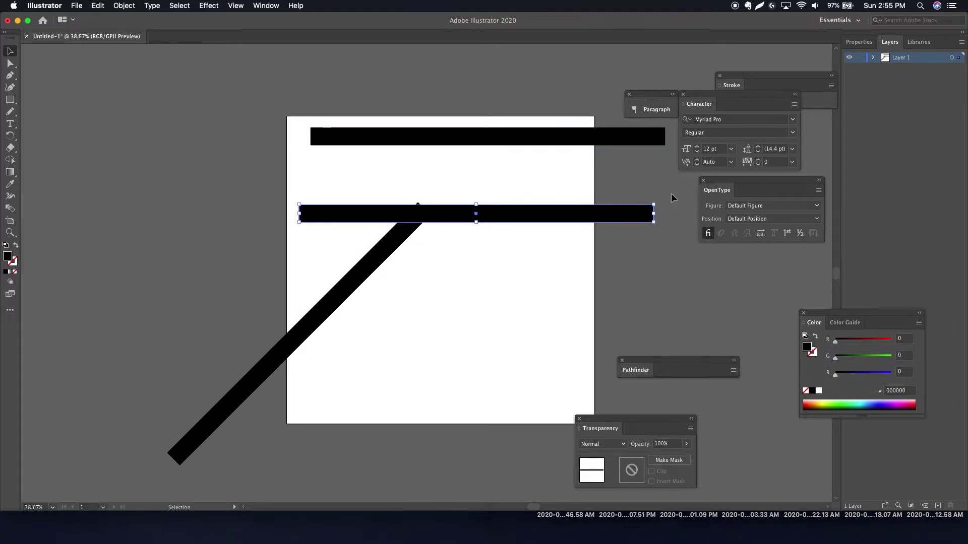
drag(658, 202, 638, 360)
drag(542, 296, 561, 409)
drag(453, 289, 589, 263)
drag(349, 266, 382, 235)
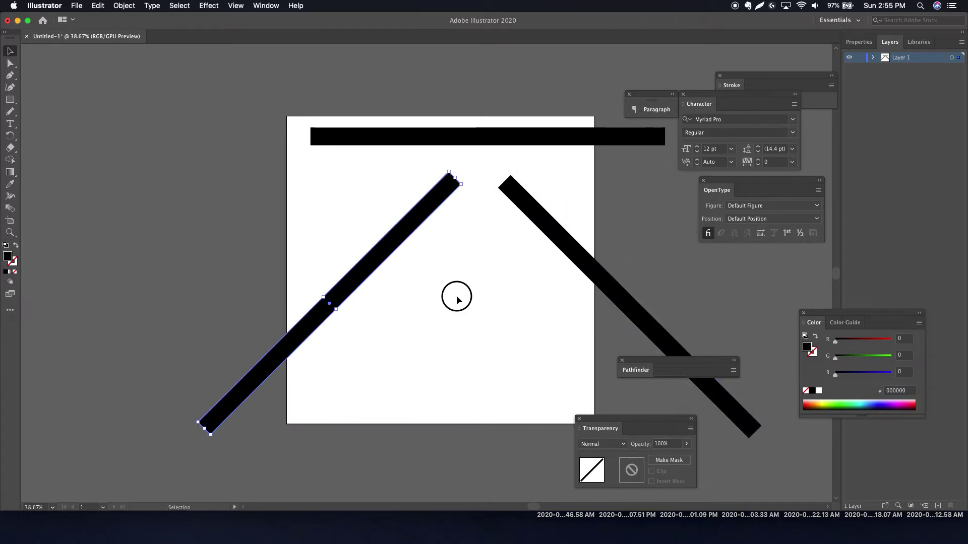
click(364, 274)
drag(447, 170, 197, 227)
key(super+z)
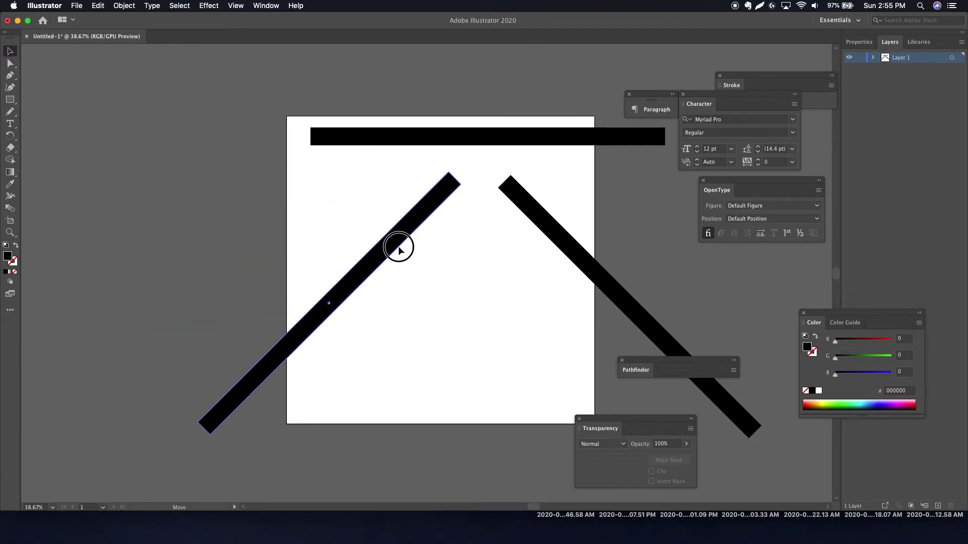
Step: Move the two diagonal bars together so they cross near their upper ends, and leave everything deselected
drag(397, 244, 428, 248)
click(575, 253)
drag(521, 252, 446, 252)
click(440, 244)
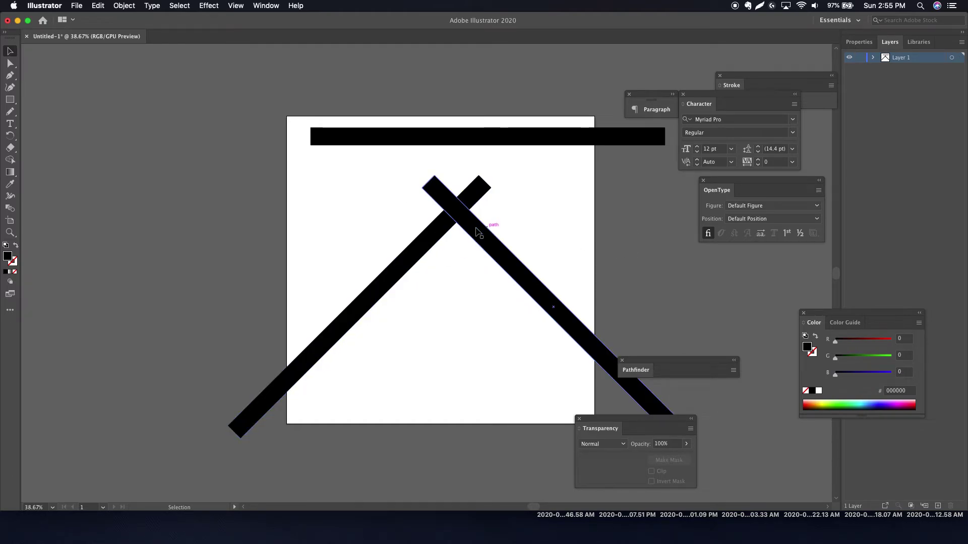
click(460, 218)
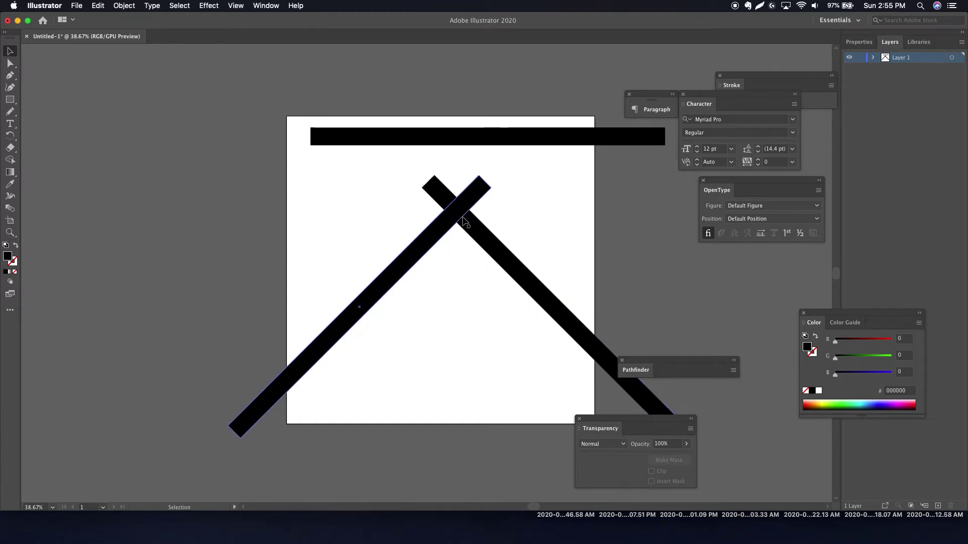
click(546, 253)
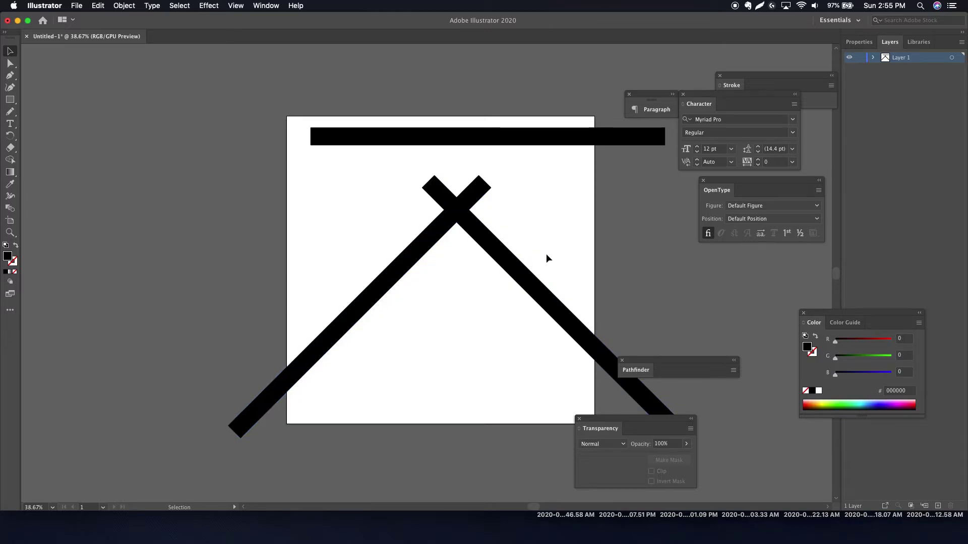
key(super+a)
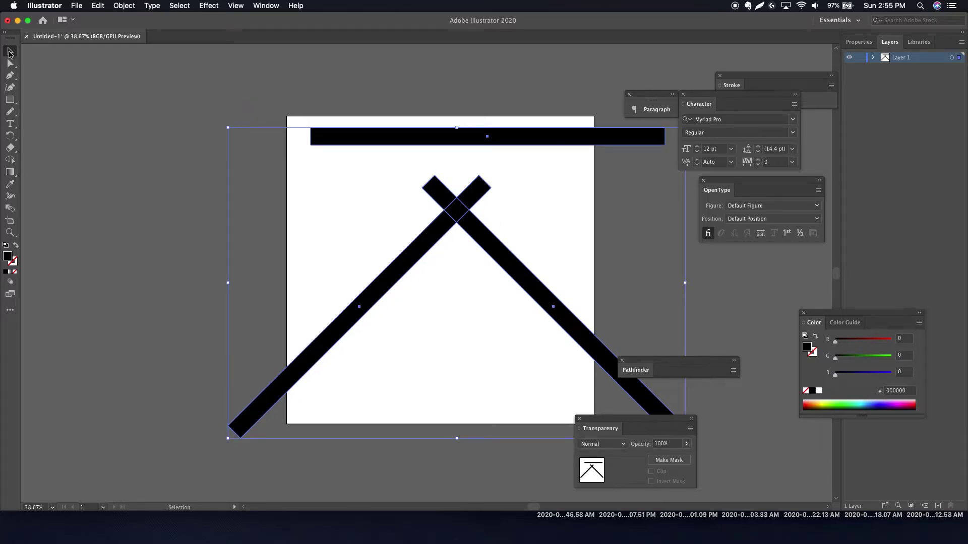
click(237, 192)
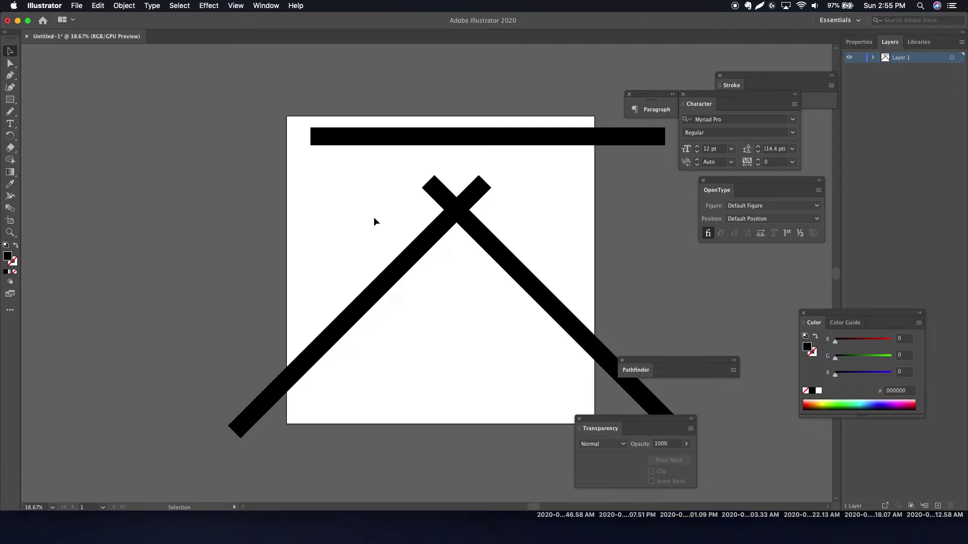
Step: Duplicate the original top bar downwards as a horizontal crossbar over the lower part of both legs, and deselect it
click(444, 143)
key(a)
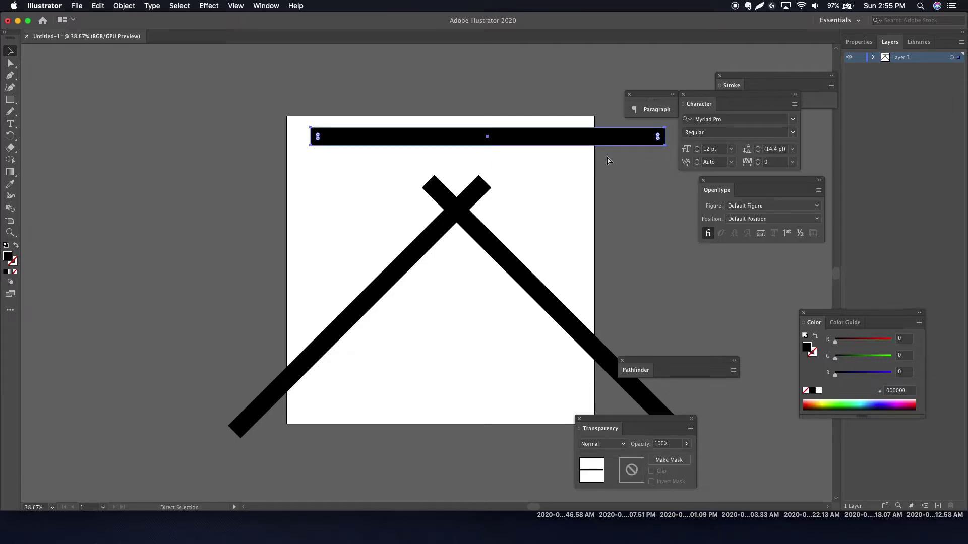
key(v)
drag(525, 141, 504, 354)
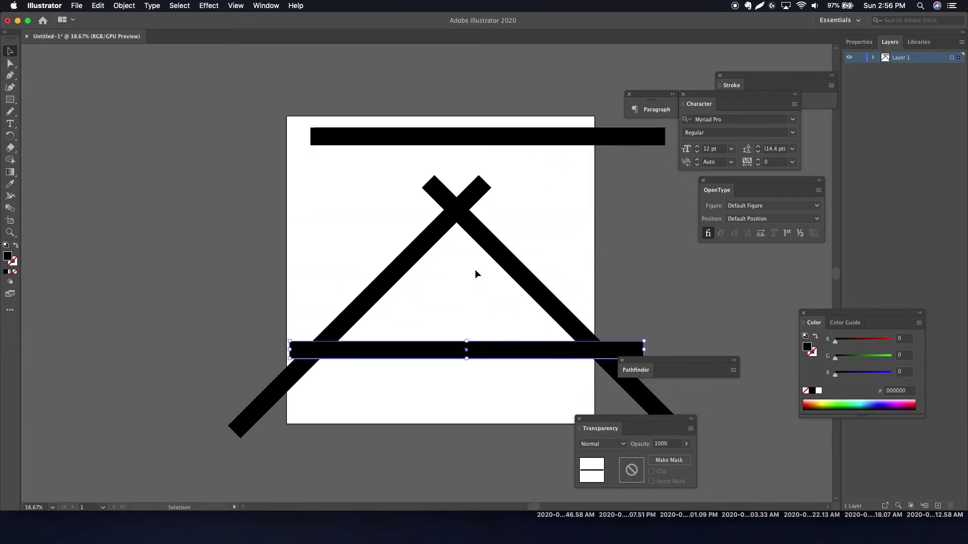
drag(276, 83, 740, 157)
click(644, 178)
Step: Examine the thickness of the diagonal bars up close against the original horizontal bar
key(z)
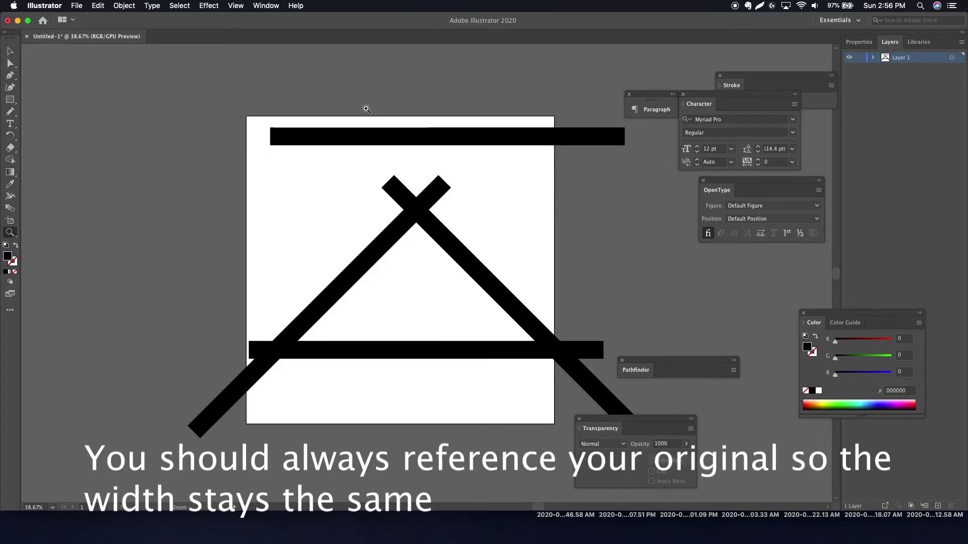
drag(406, 113, 499, 158)
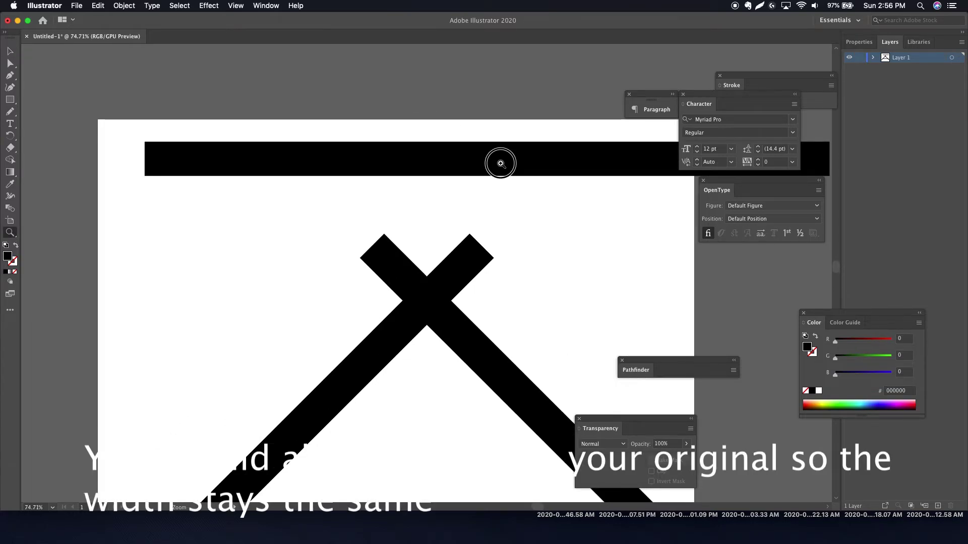
key(v)
click(356, 163)
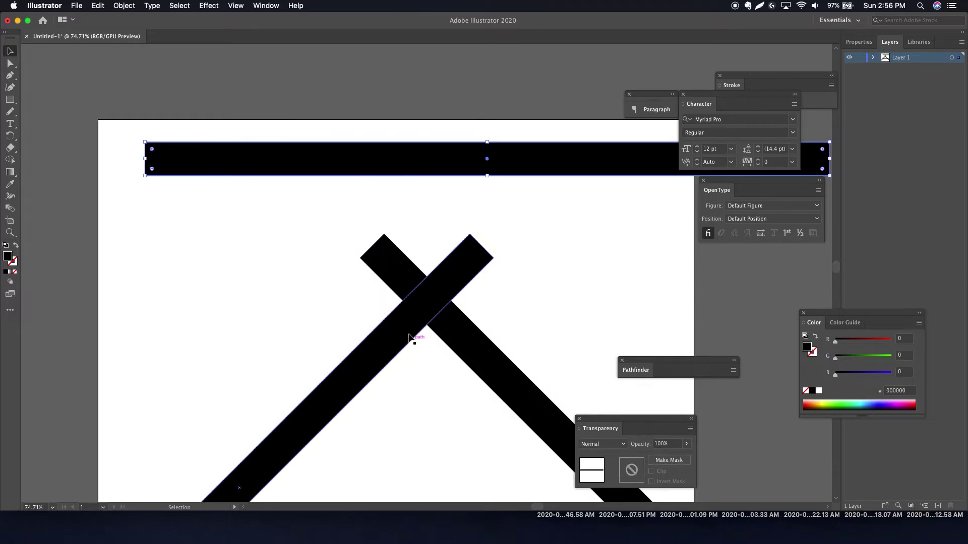
click(486, 377)
click(10, 233)
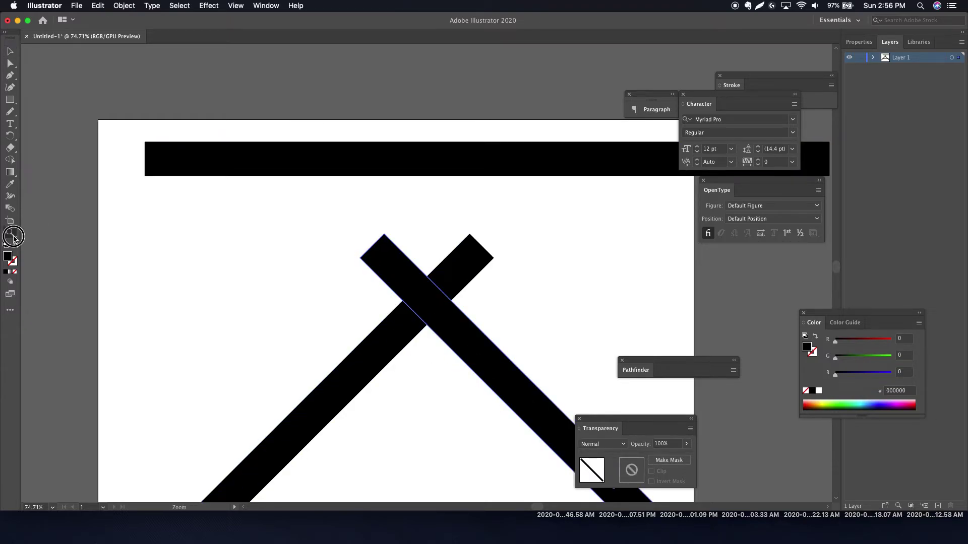
drag(482, 240, 406, 232)
mouse_move(498, 289)
mouse_down()
mouse_move(543, 294)
mouse_move(516, 291)
mouse_up()
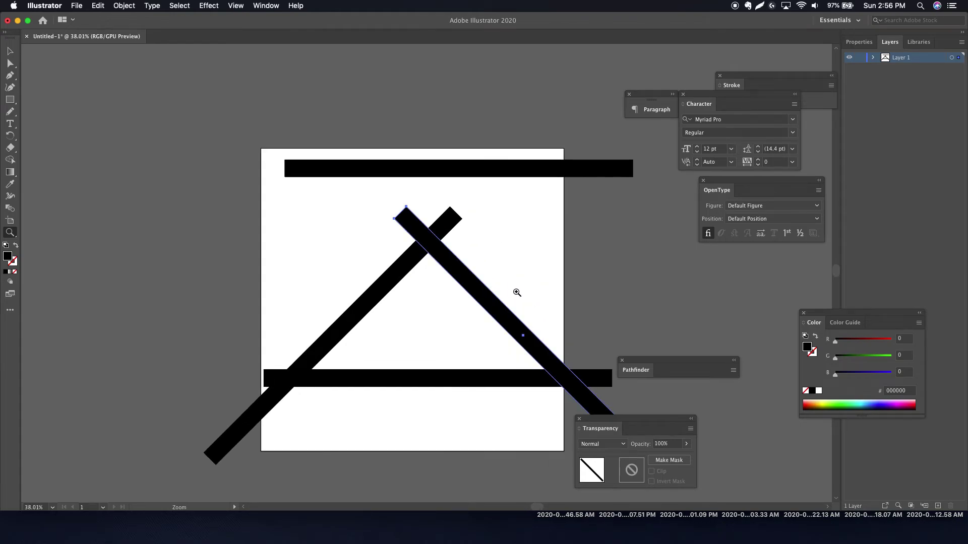
Step: Raise the crossbar straight up to just below the crossing of the two legs and deselect it
key(v)
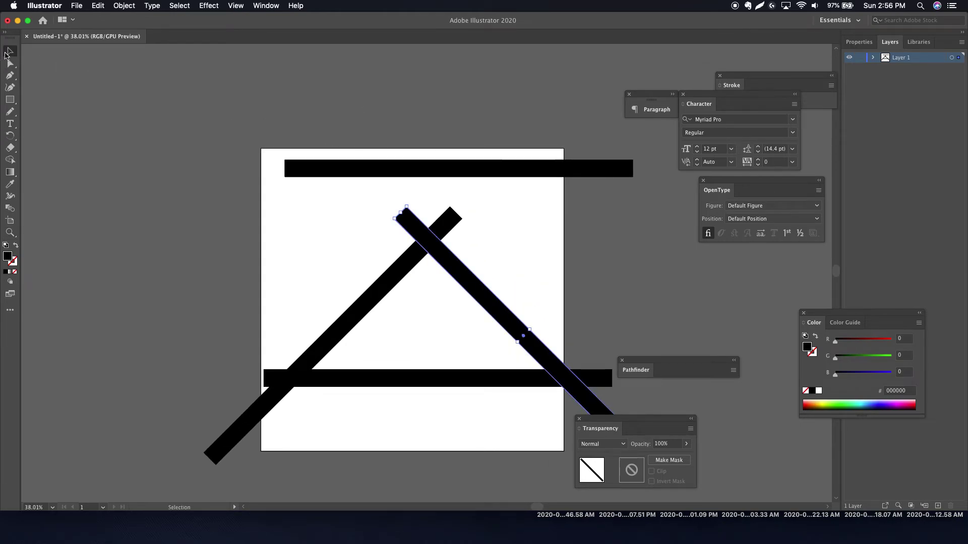
click(251, 205)
drag(474, 384, 473, 303)
click(248, 205)
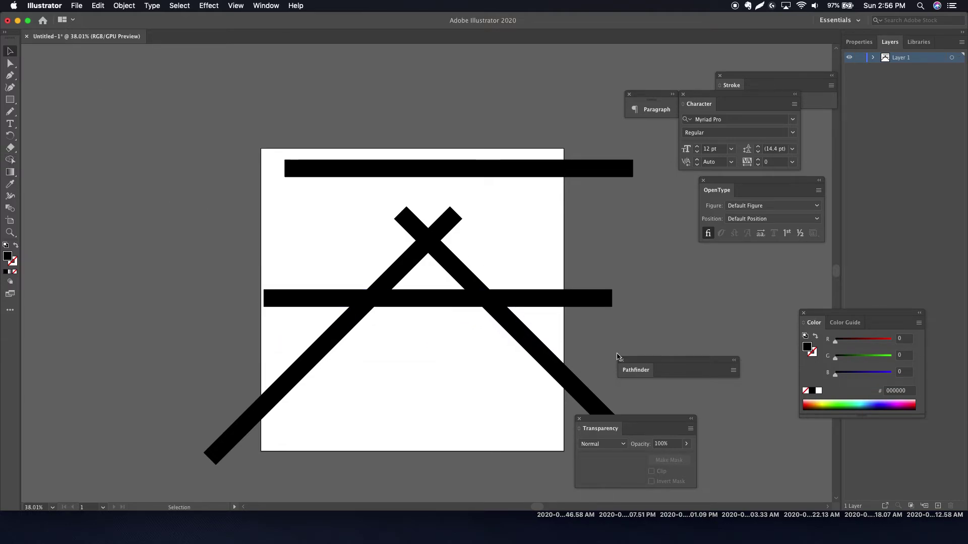
Step: Remove the leg ends above the apex and the crossbar ends outside the legs with the Shape Builder tool, and deselect everything
click(10, 160)
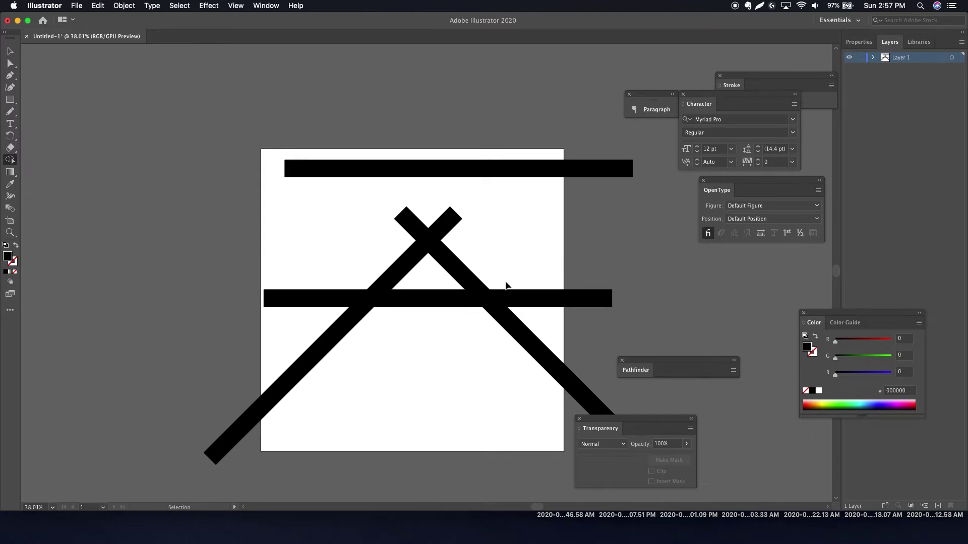
key(super+a)
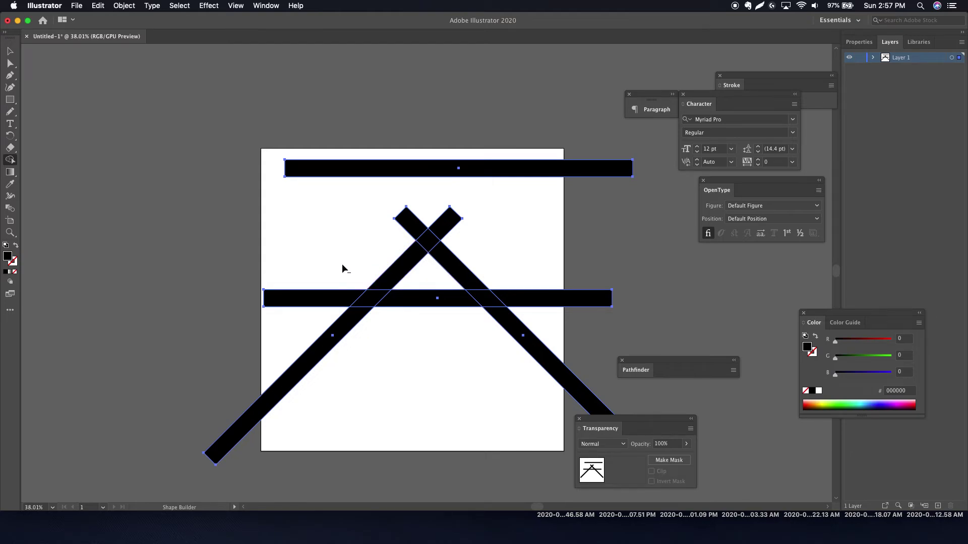
drag(346, 250, 294, 348)
mouse_move(381, 246)
mouse_down()
mouse_move(427, 193)
mouse_move(473, 241)
mouse_up()
drag(534, 268, 587, 353)
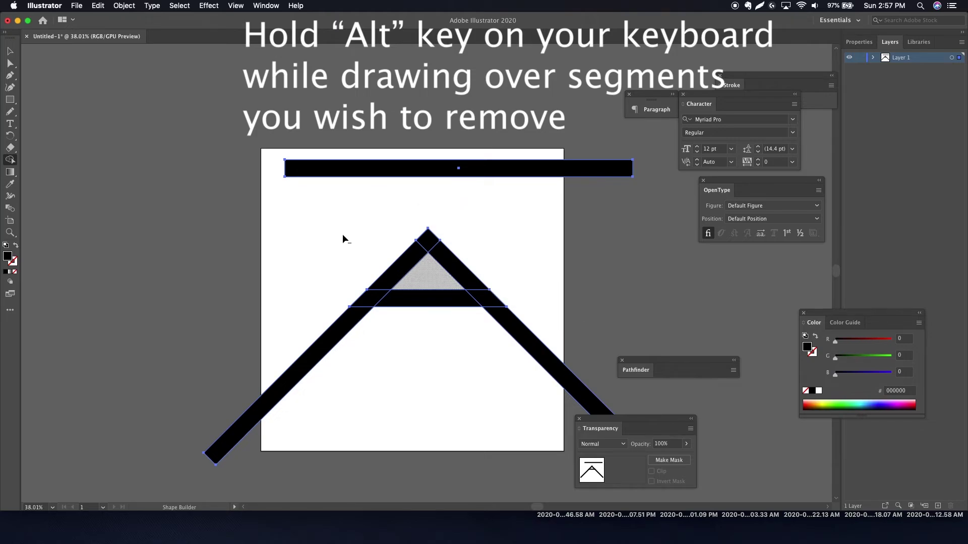
click(10, 50)
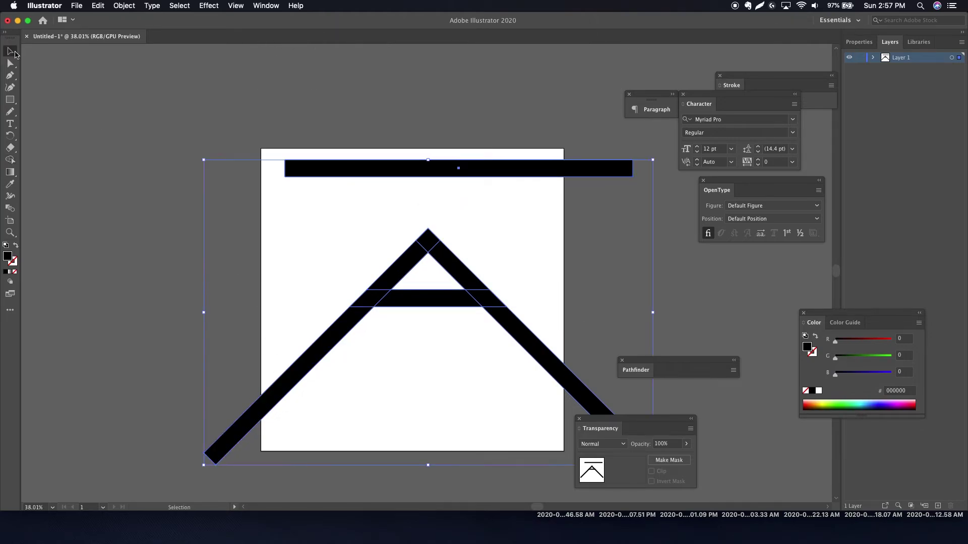
click(256, 216)
Step: Duplicate the original top bar downwards as a second crossbar below the first one, centred on the A, and deselect it
click(9, 233)
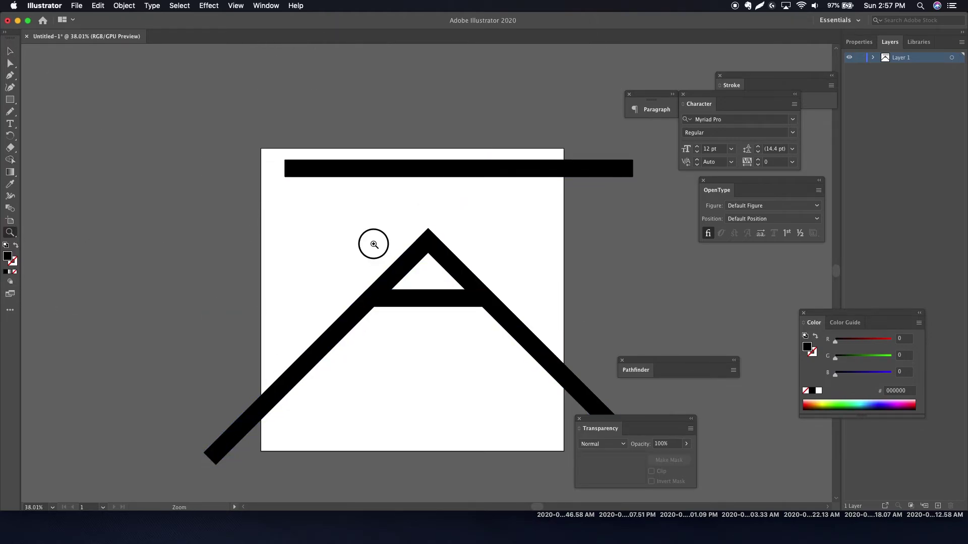
alt+click(371, 244)
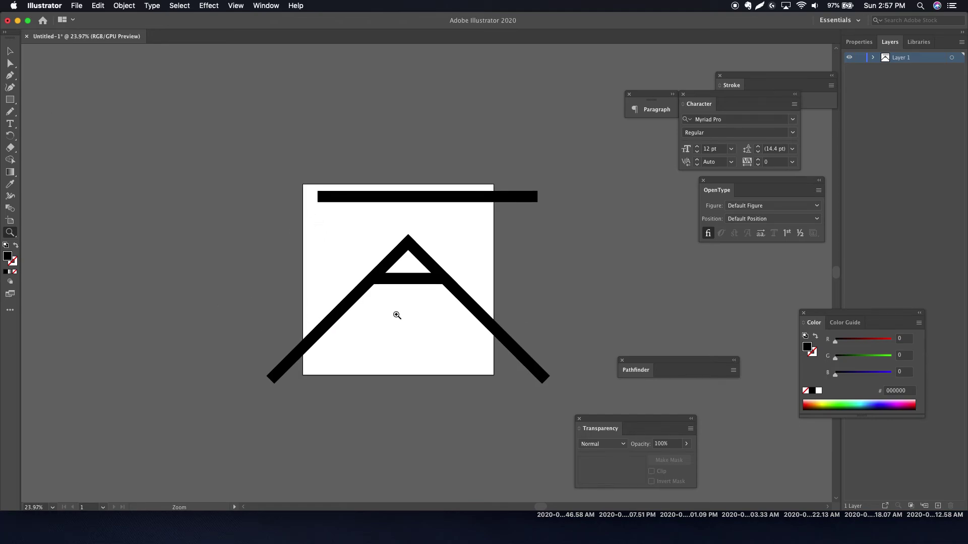
click(9, 50)
click(447, 199)
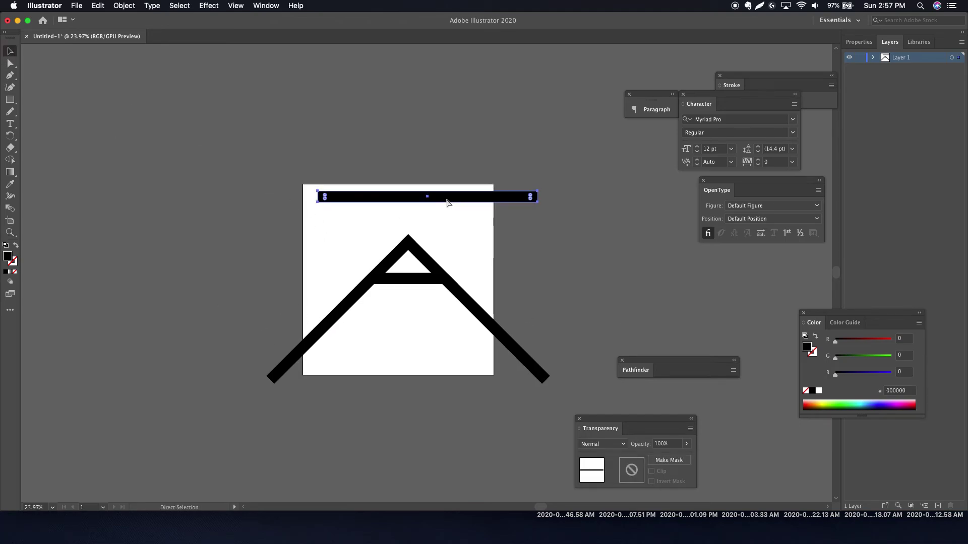
key(a)
drag(447, 203, 427, 319)
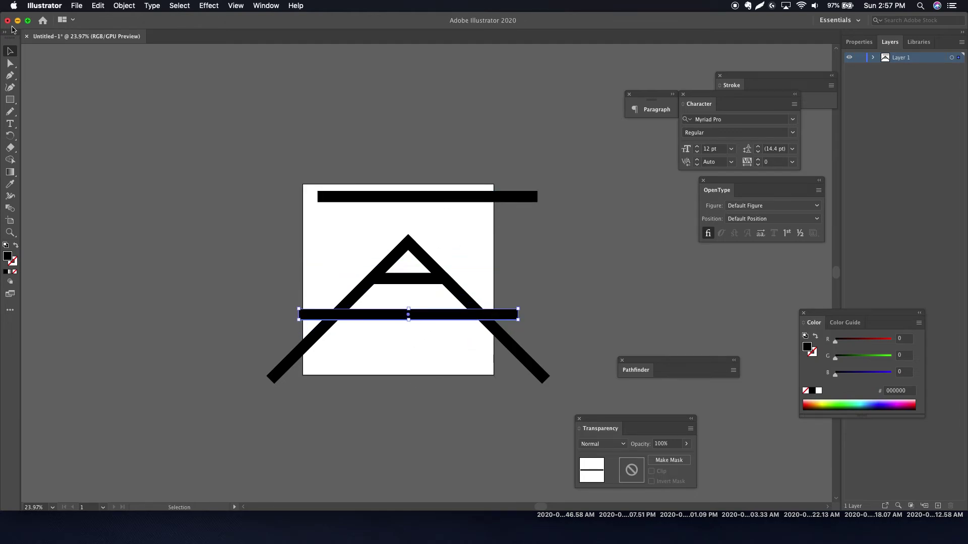
click(495, 389)
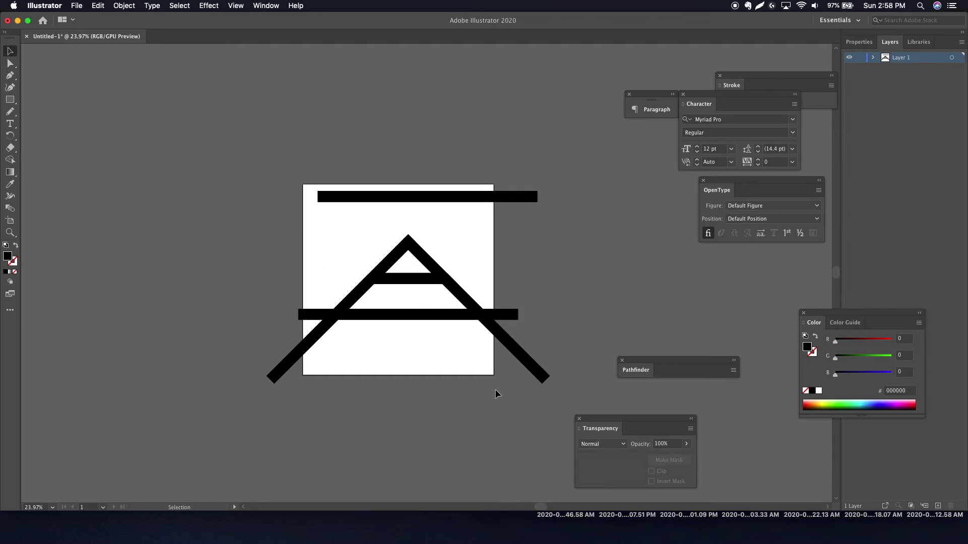
Step: Remove both ends of the lower crossbar that stick out beyond the A's legs with the Shape Builder tool
key(a)
key(super+a)
key(v)
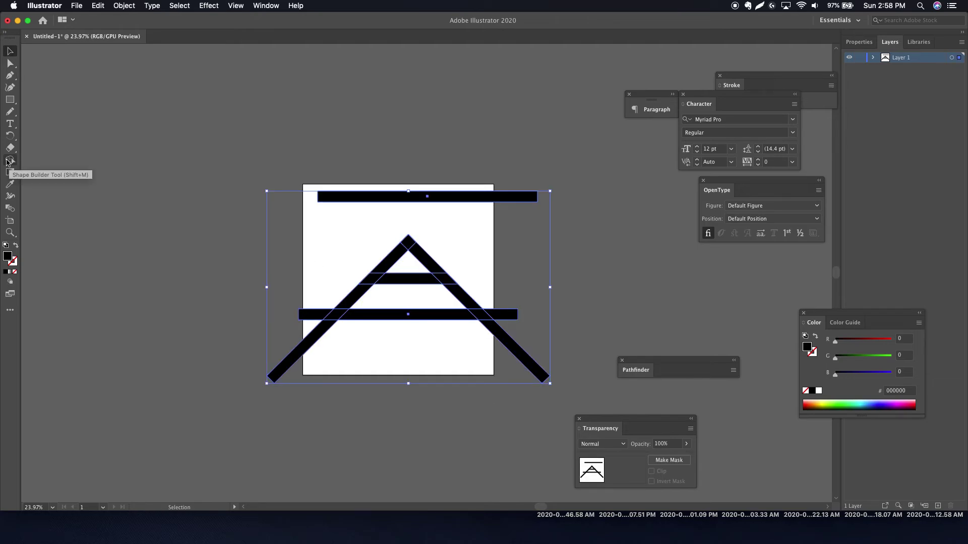
click(8, 161)
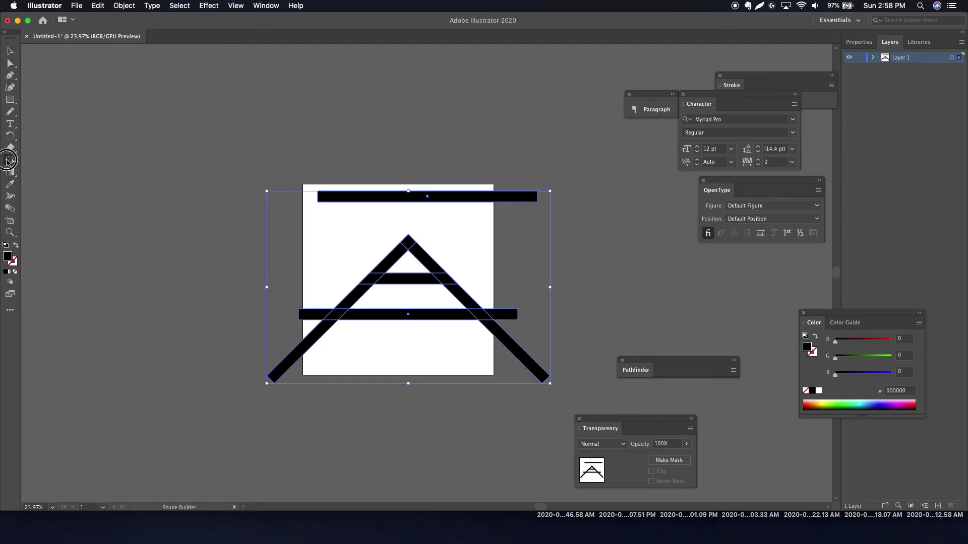
alt+click(304, 314)
alt+click(505, 314)
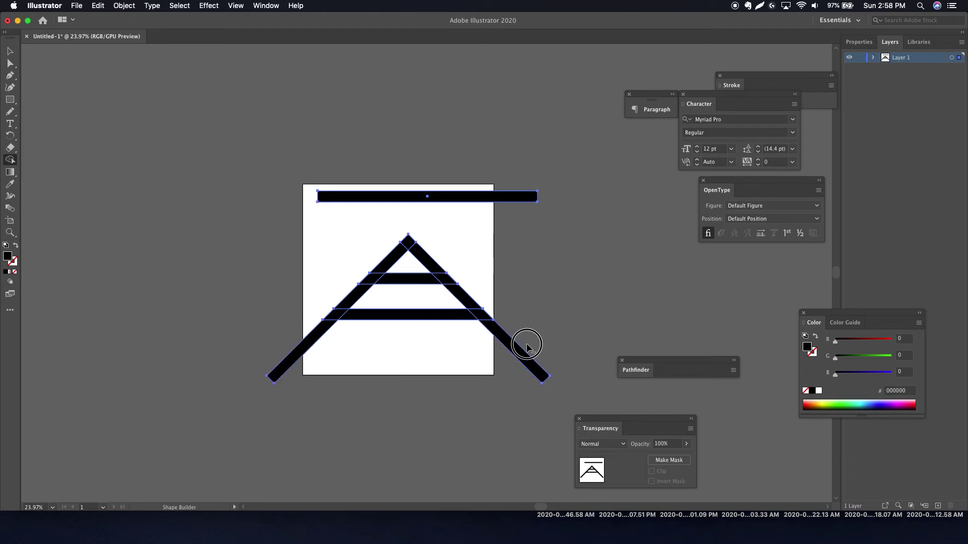
Step: Remove the leg ends below the lower crossbar and the crossbar itself, including its overlaps with the legs, and deselect everything
alt+click(527, 345)
alt+click(294, 359)
alt+click(412, 315)
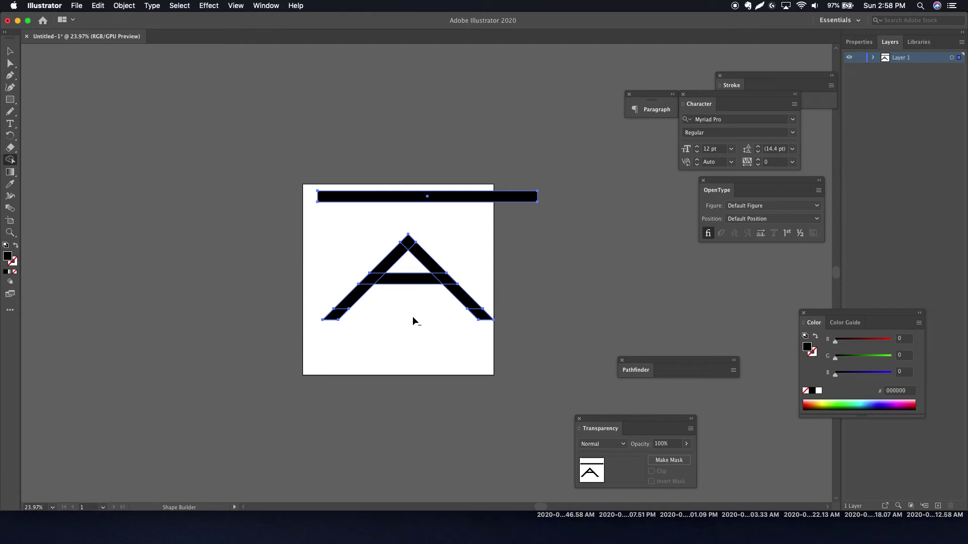
alt+click(344, 317)
alt+click(475, 318)
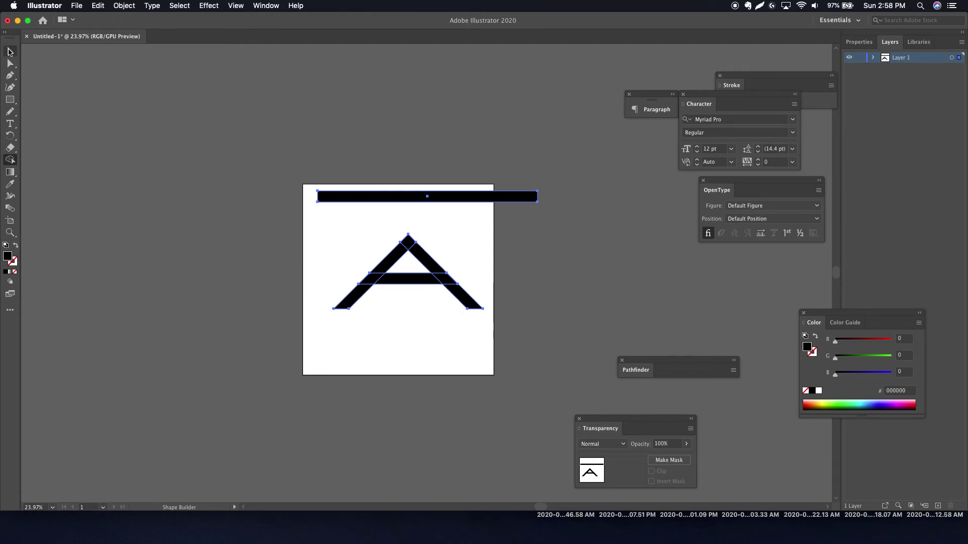
click(10, 52)
click(484, 372)
Step: Draw a solid black circle just below the A's left leg with the Ellipse tool and place a duplicate to its right
key(z)
drag(429, 272, 401, 273)
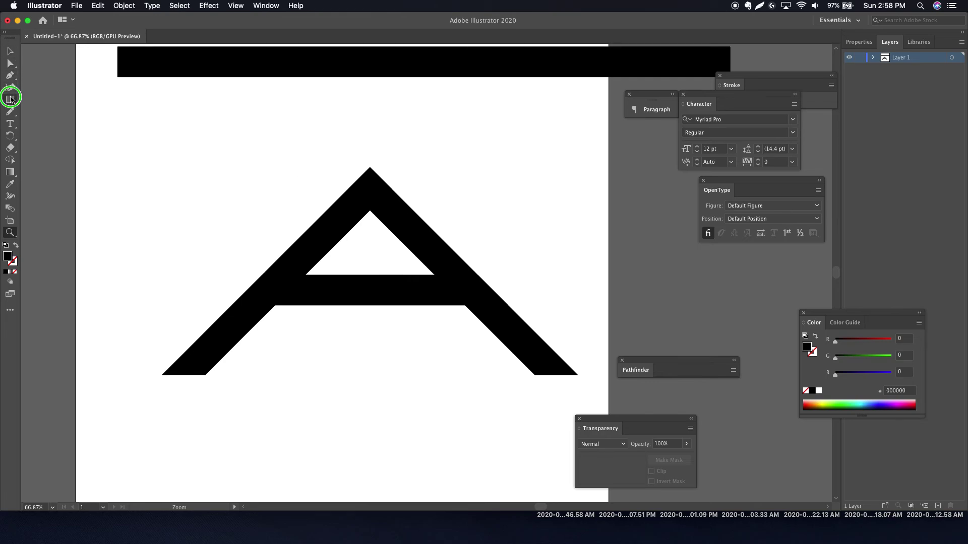
drag(10, 100, 46, 124)
key(z)
drag(365, 237, 323, 262)
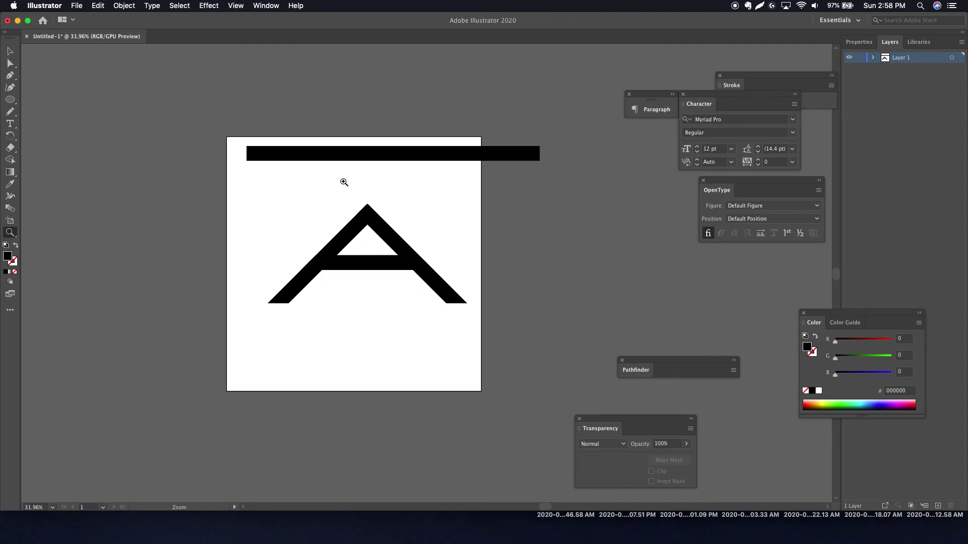
click(11, 100)
drag(11, 101, 48, 112)
mouse_move(305, 306)
shift+mouse_down()
mouse_move(394, 348)
mouse_move(378, 343)
mouse_move(537, 341)
shift+mouse_up()
key(v)
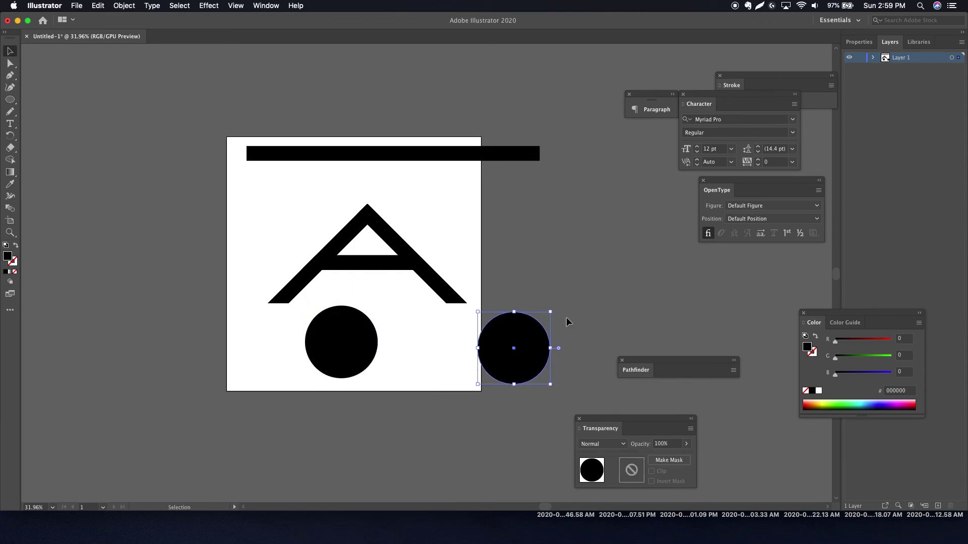
Step: Shrink the duplicate circle proportionally to about 70% of the original's diameter, centre it inside the original circle, and deselect it
shift+drag(550, 312, 538, 324)
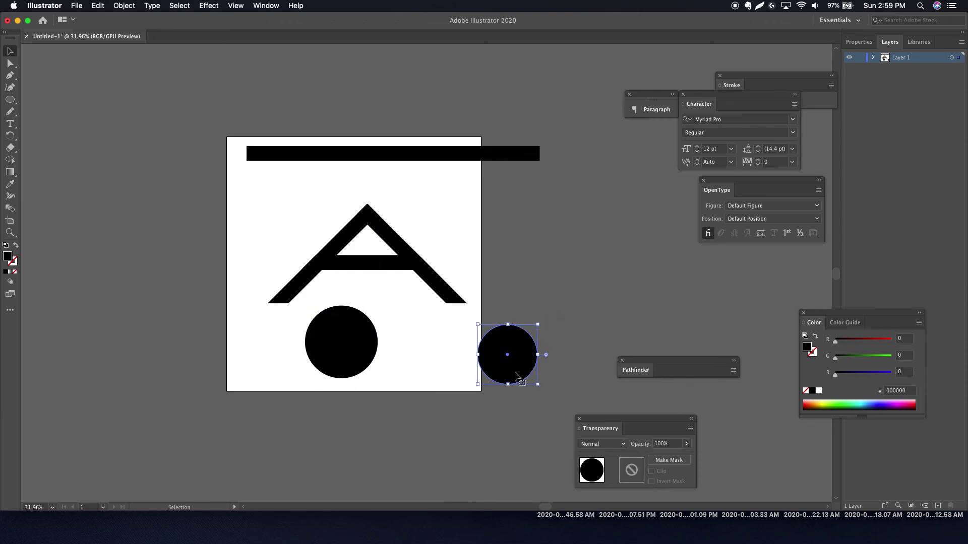
drag(515, 376, 442, 363)
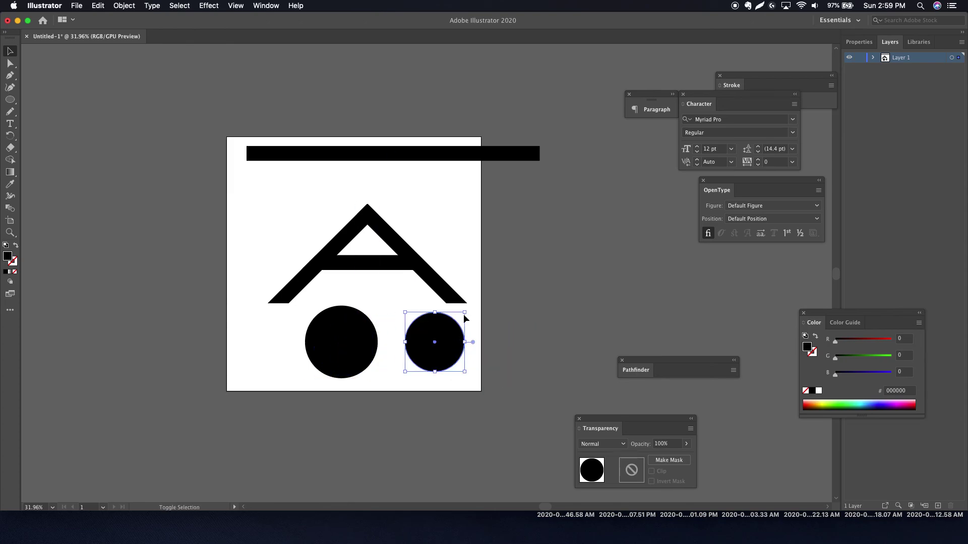
shift+drag(464, 313, 350, 342)
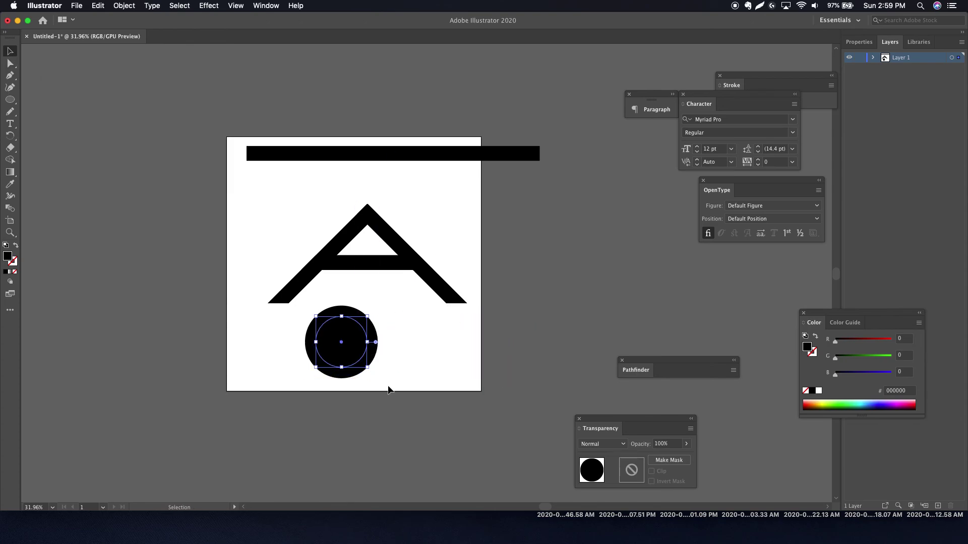
click(487, 389)
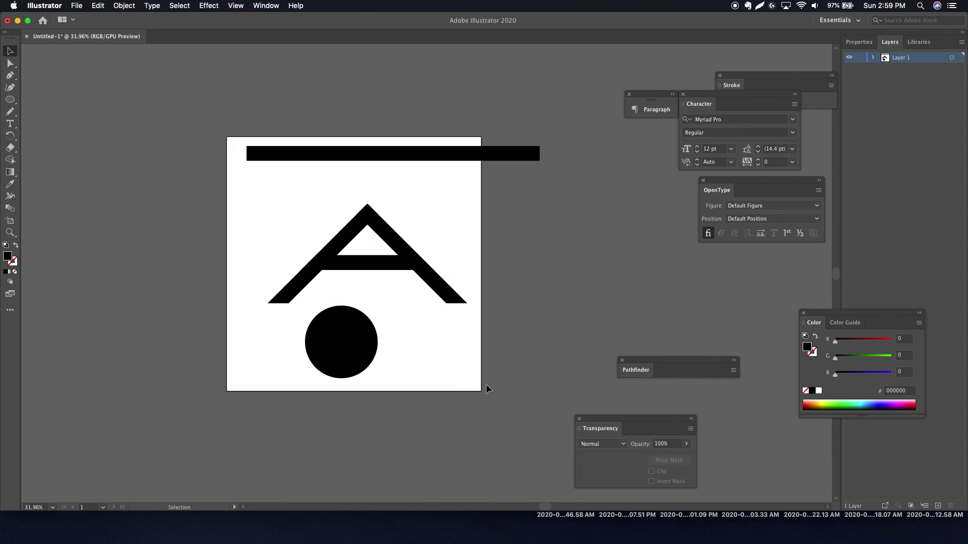
Step: Cut the inner circle out of the larger one with the Shape Builder tool to form a ring, and deselect everything
key(super+a)
click(10, 160)
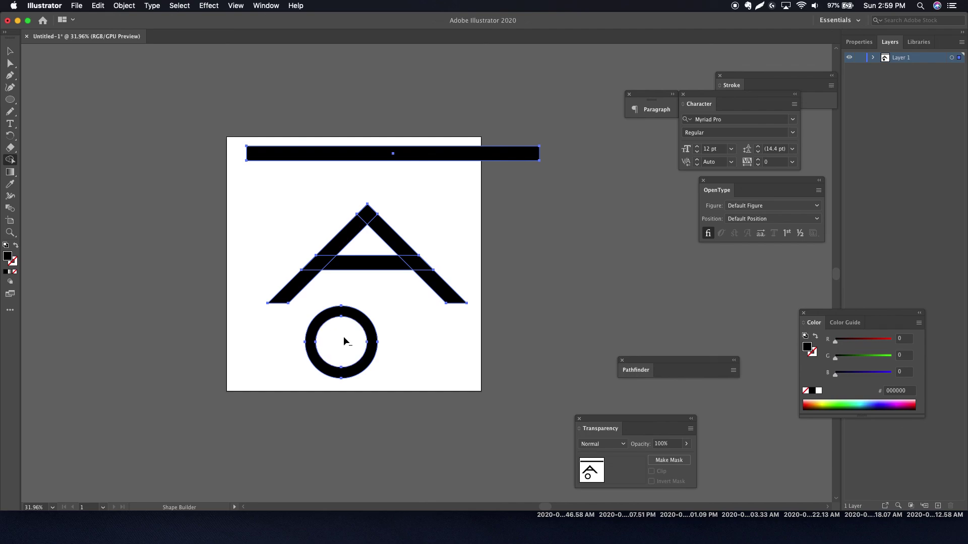
alt+click(344, 341)
click(10, 51)
click(222, 303)
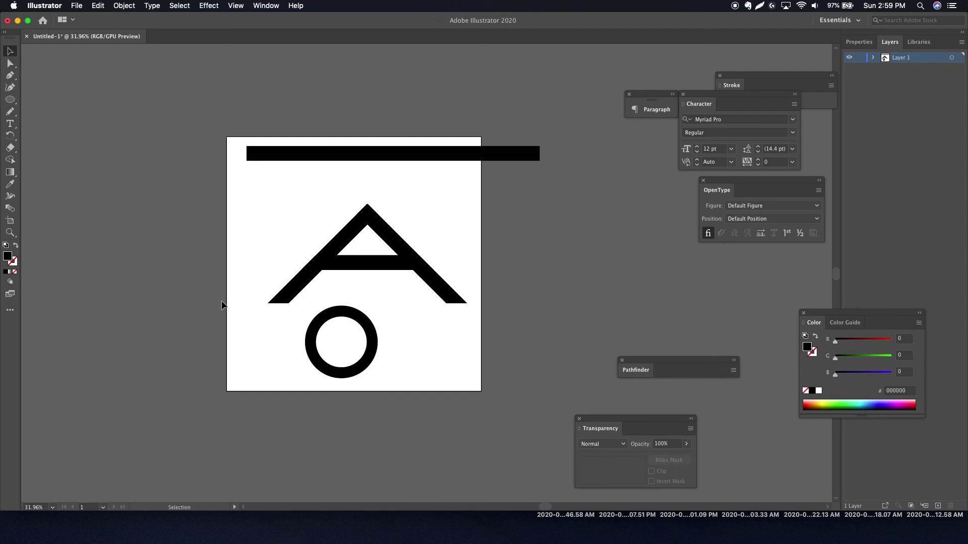